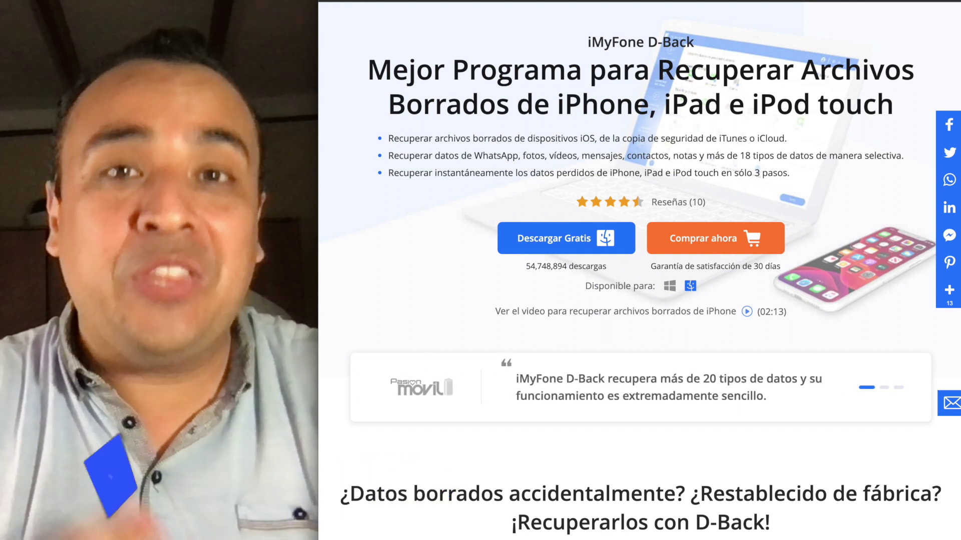
Step: Review the iMyFone D-Back page's data-loss scenarios, recoverable file types and the iOS, iTunes and iCloud recovery modes
{"action": "scroll", "coordinate": [640, 270], "scroll_direction": "down", "scroll_amount": 8}
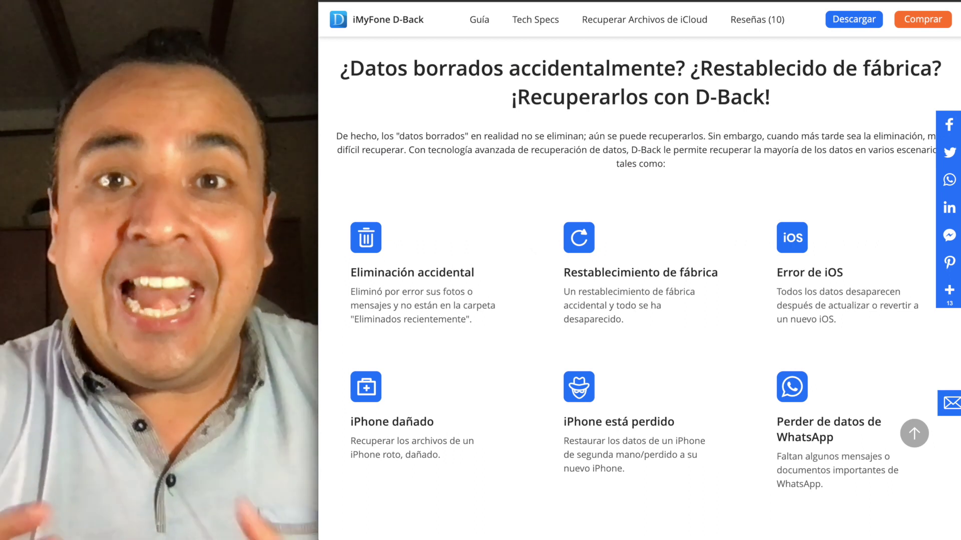
{"action": "scroll", "coordinate": [640, 270], "scroll_direction": "down", "scroll_amount": 10}
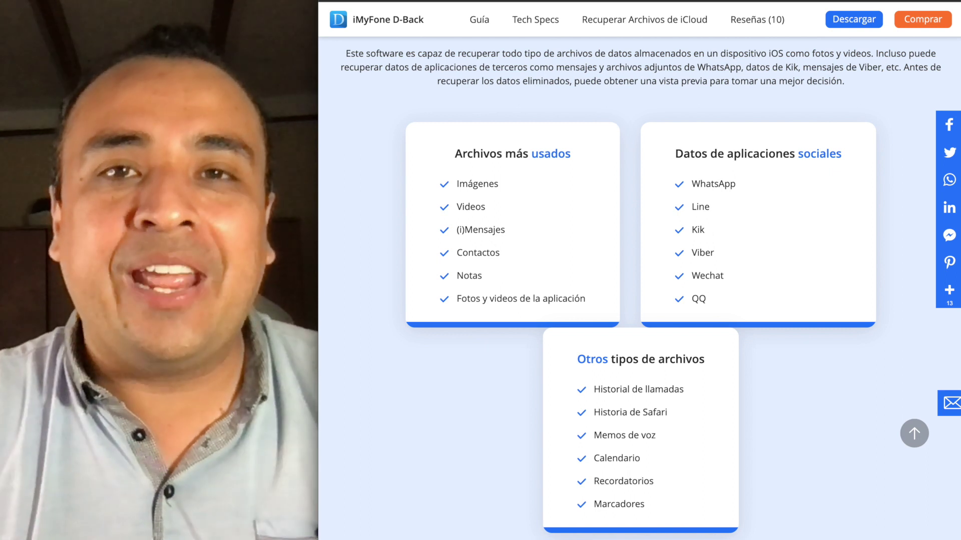
{"action": "scroll", "coordinate": [640, 295], "scroll_direction": "down", "scroll_amount": 10}
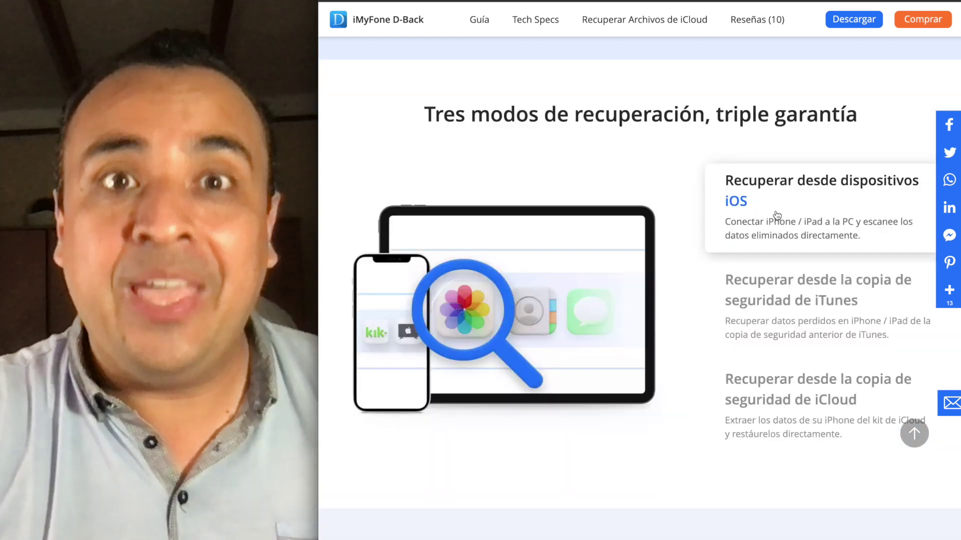
{"action": "left_click", "coordinate": [779, 294]}
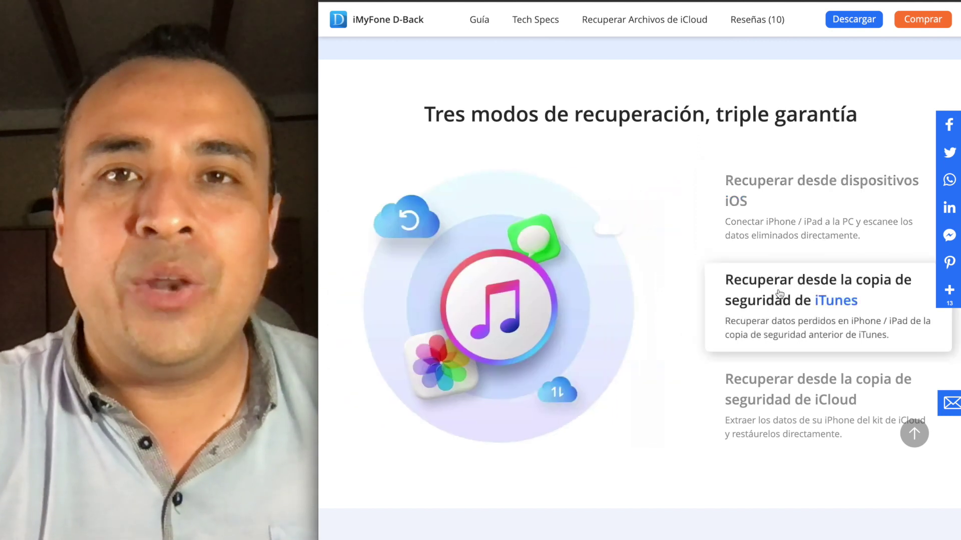
{"action": "left_click", "coordinate": [784, 395]}
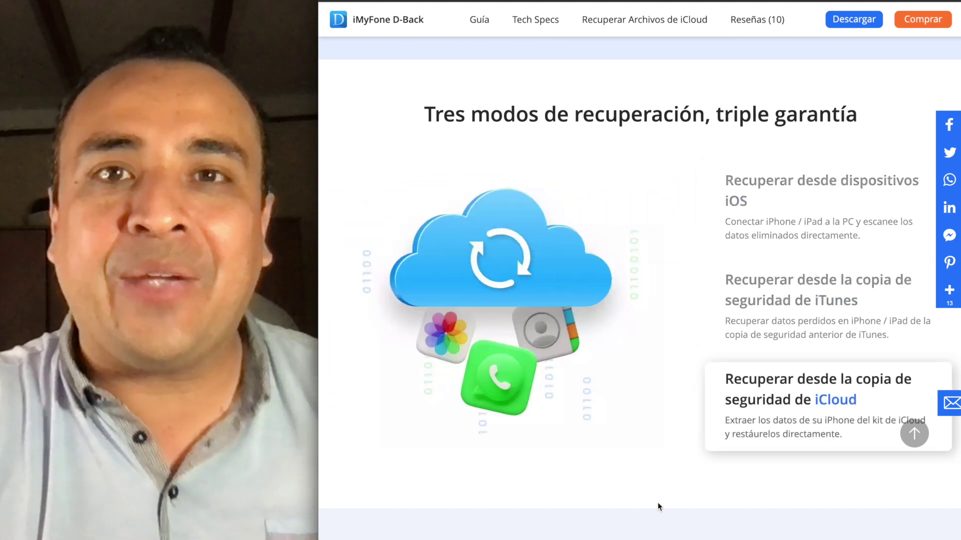
{"action": "key", "text": "Home"}
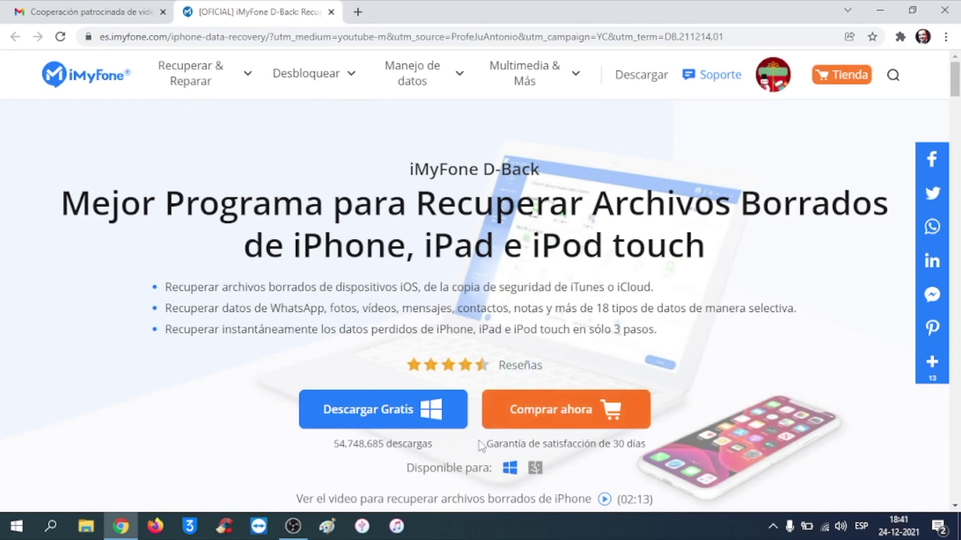
Step: Choose the Windows version of iMyFone D-Back and download its free installer
{"action": "left_click", "coordinate": [535, 470]}
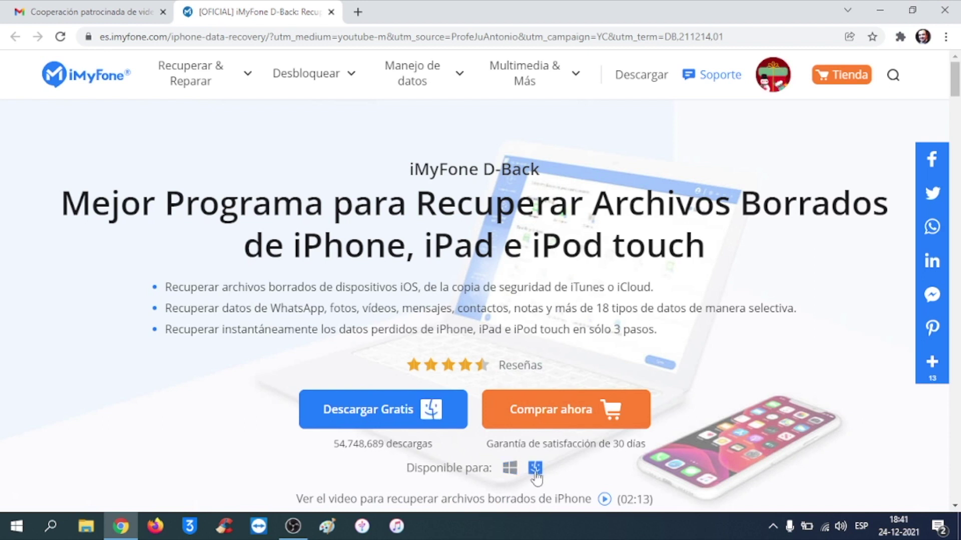
{"action": "left_click", "coordinate": [510, 469]}
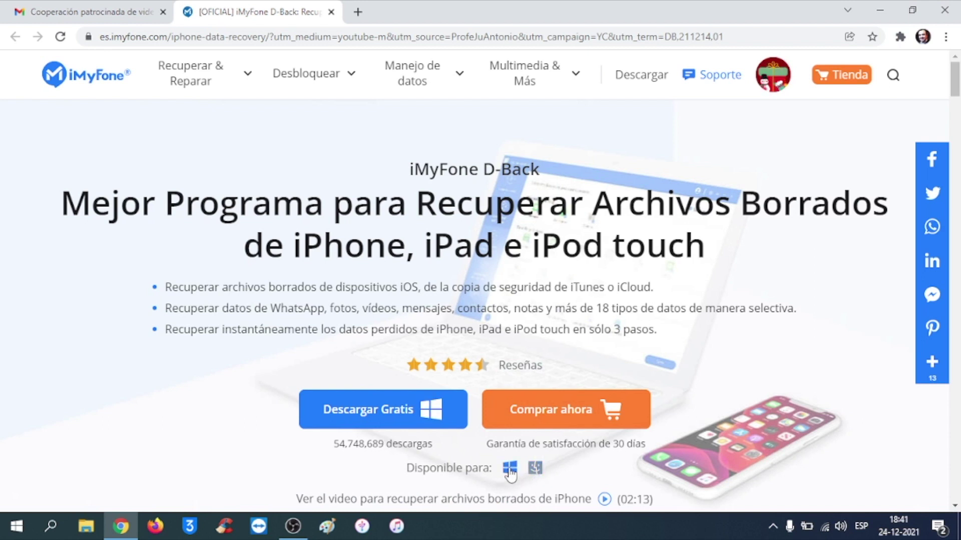
{"action": "left_click", "coordinate": [452, 409]}
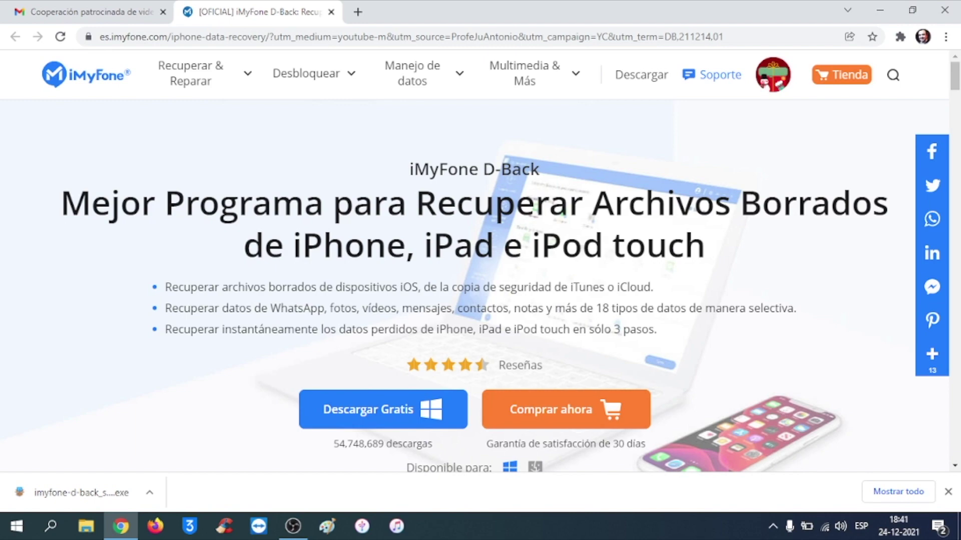
Step: Go to the desktop and run the downloaded D-Back setup file as administrator
{"action": "left_click", "coordinate": [959, 527]}
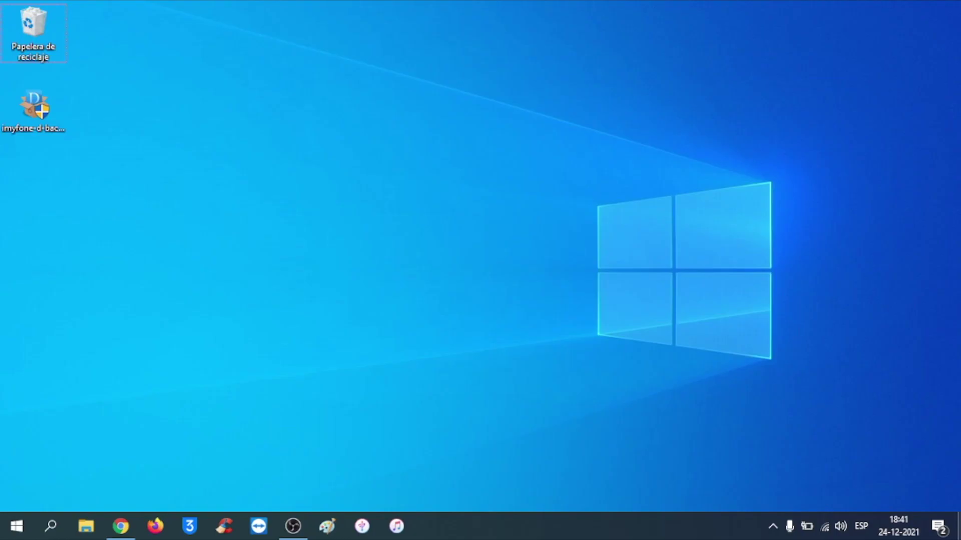
{"action": "right_click", "coordinate": [43, 114]}
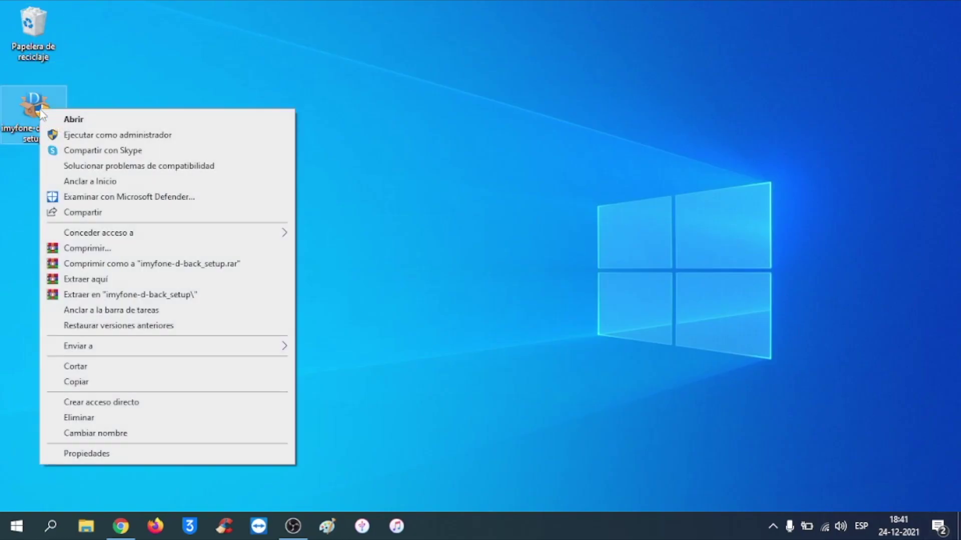
{"action": "left_click", "coordinate": [181, 138]}
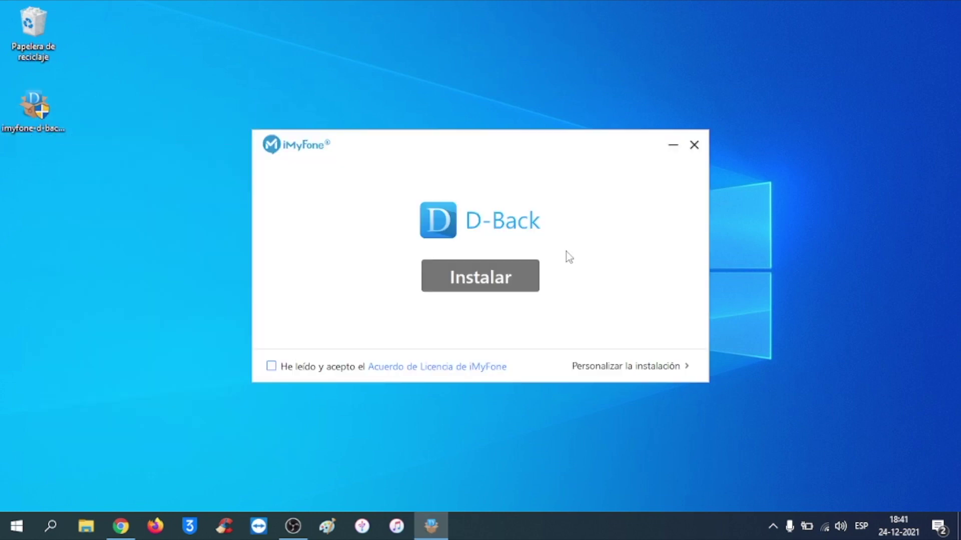
Step: Show the custom installation path, accept the iMyFone licence agreement and install D-Back
{"action": "left_click", "coordinate": [616, 367]}
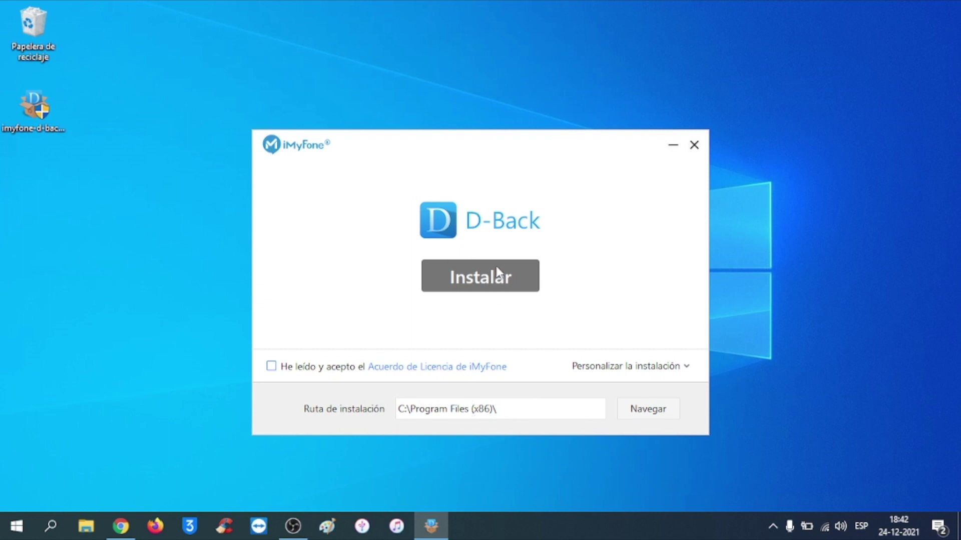
{"action": "left_click", "coordinate": [273, 369]}
{"action": "left_click", "coordinate": [527, 284]}
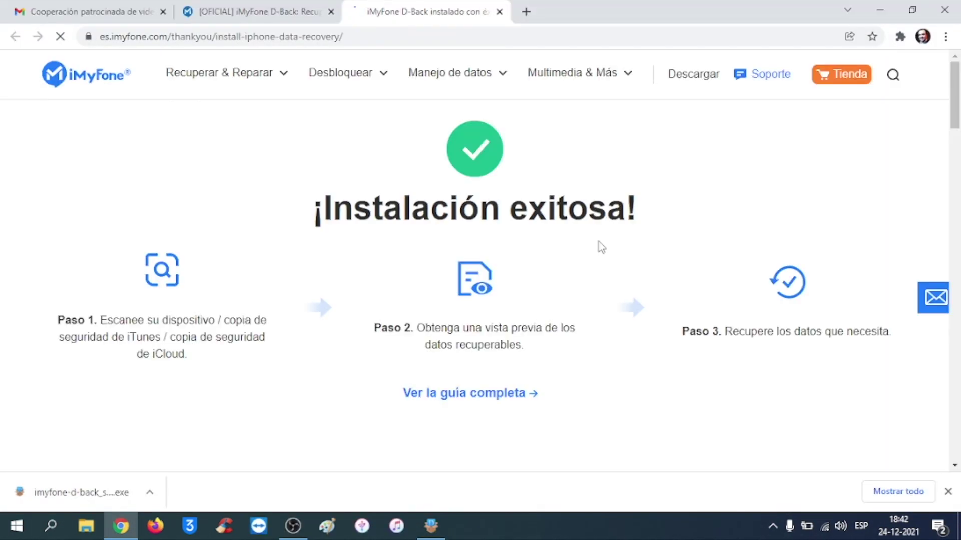
Step: Minimize the browser with the installation success page and launch D-Back from the installer
{"action": "left_click_drag", "start_coordinate": [624, 213], "coordinate": [323, 211]}
{"action": "left_click", "coordinate": [554, 192]}
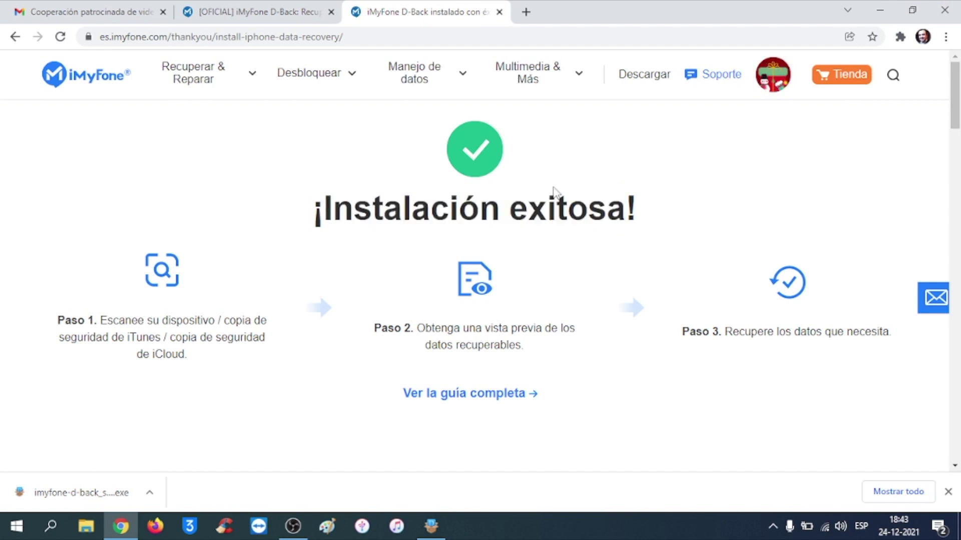
{"action": "left_click", "coordinate": [879, 10]}
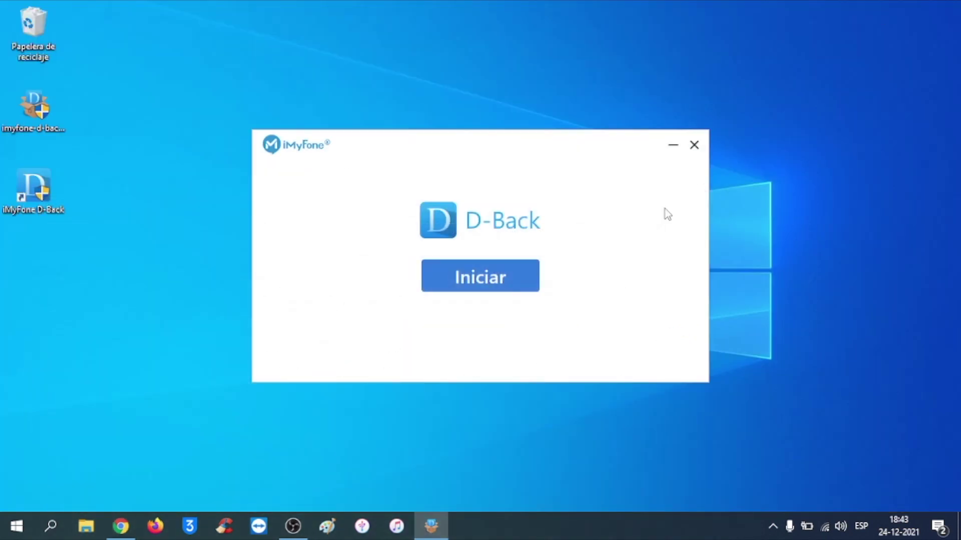
{"action": "left_click", "coordinate": [521, 279]}
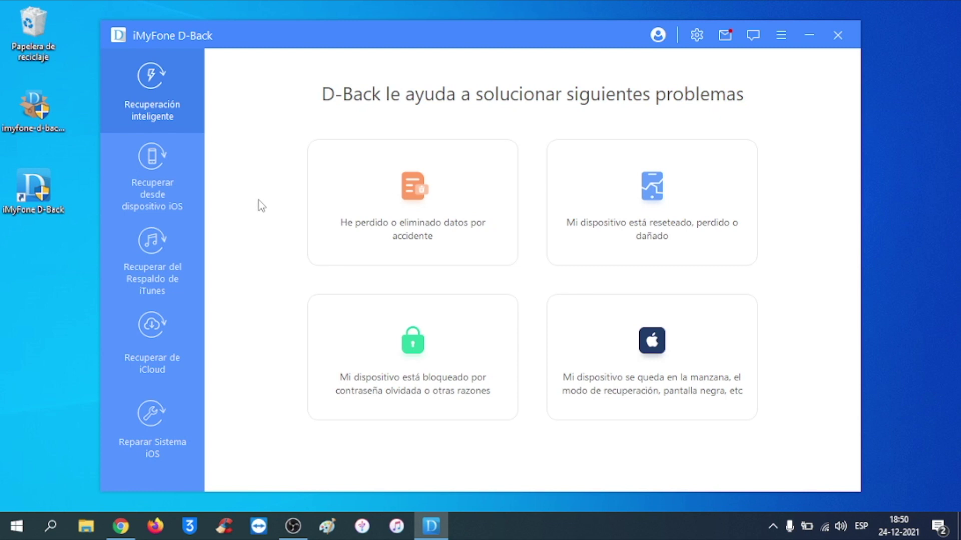
Step: Look through D-Back's modes for recovery from an iOS device, iTunes backup and iCloud, and for iOS system repair
{"action": "left_click", "coordinate": [160, 193]}
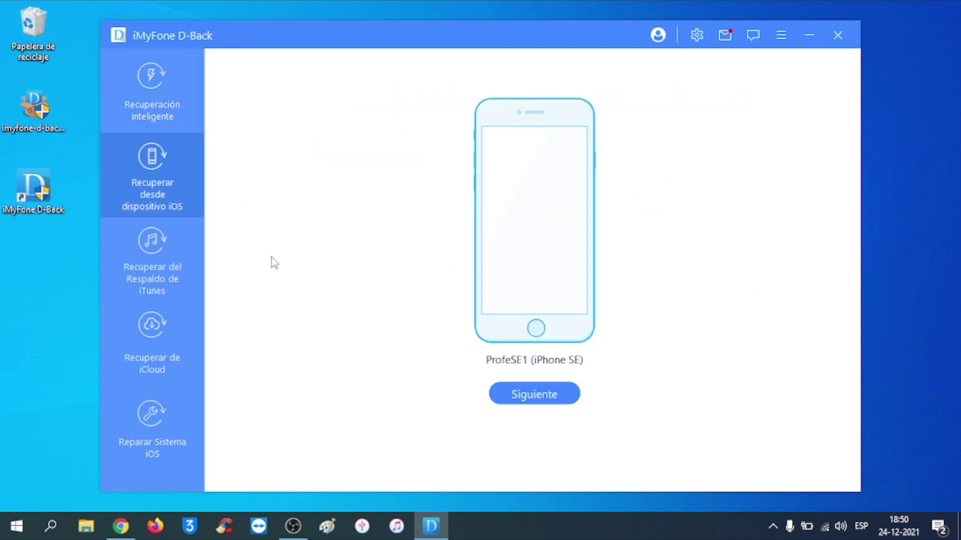
{"action": "left_click", "coordinate": [169, 268]}
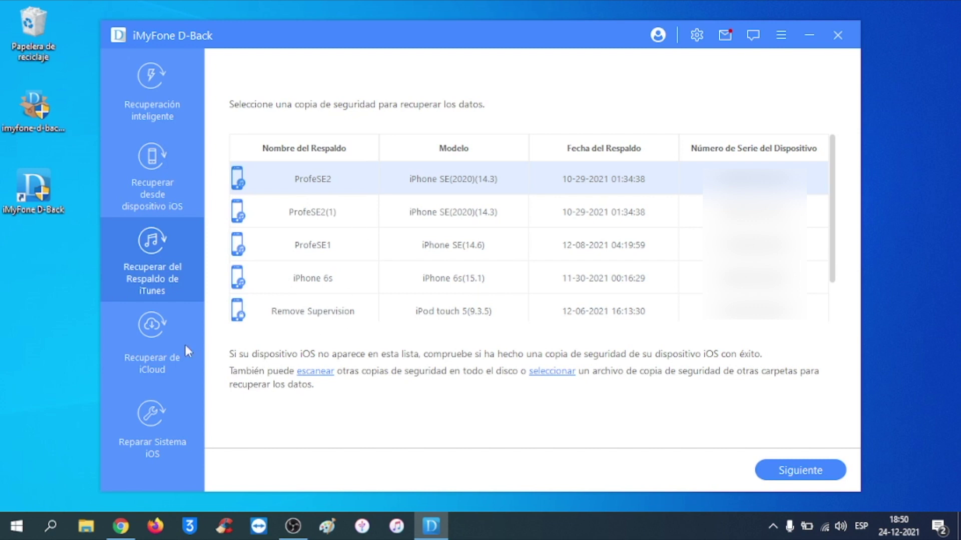
{"action": "left_click", "coordinate": [169, 340]}
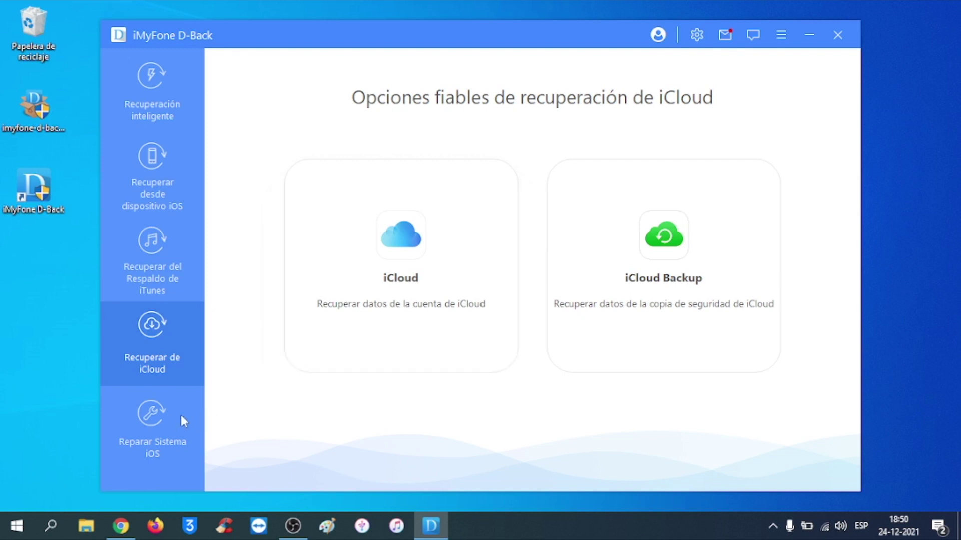
{"action": "left_click", "coordinate": [157, 415]}
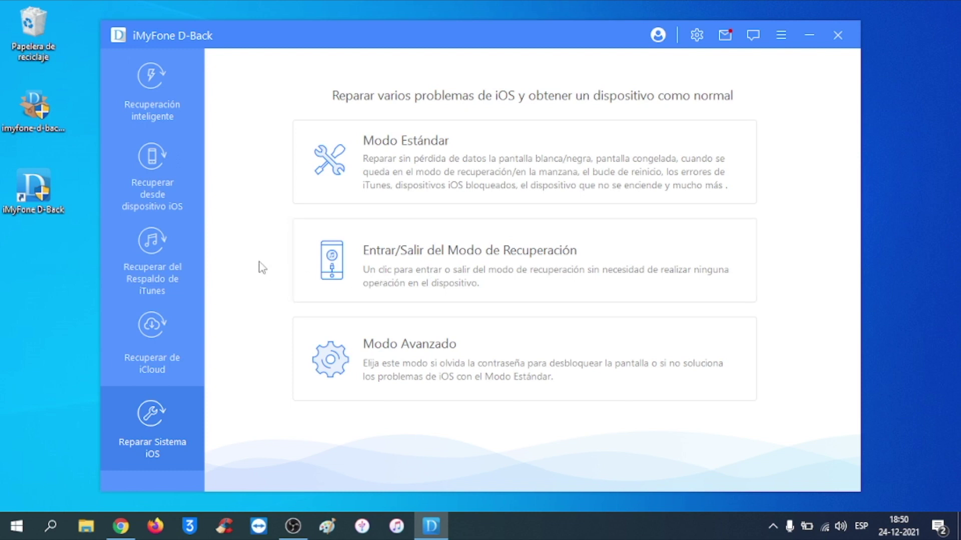
Step: Scan the connected iPhone SE in the iOS device recovery mode with all data types selected
{"action": "left_click", "coordinate": [182, 179]}
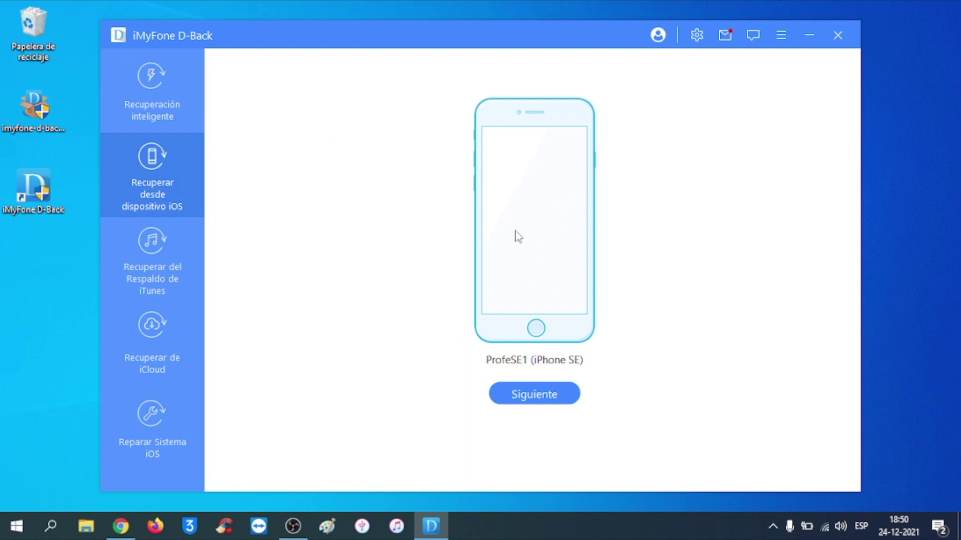
{"action": "left_click", "coordinate": [563, 402]}
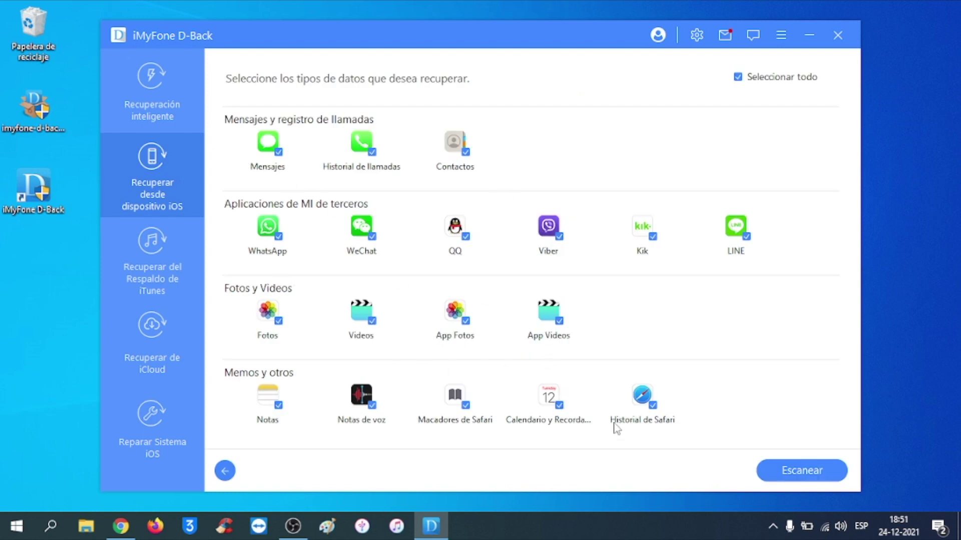
{"action": "left_click", "coordinate": [738, 78]}
{"action": "left_click", "coordinate": [738, 78]}
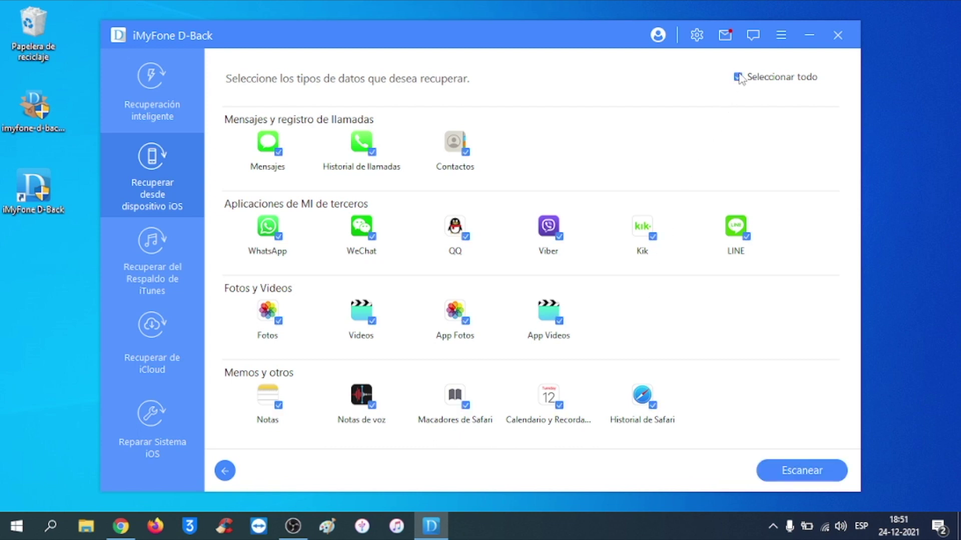
{"action": "left_click", "coordinate": [810, 466]}
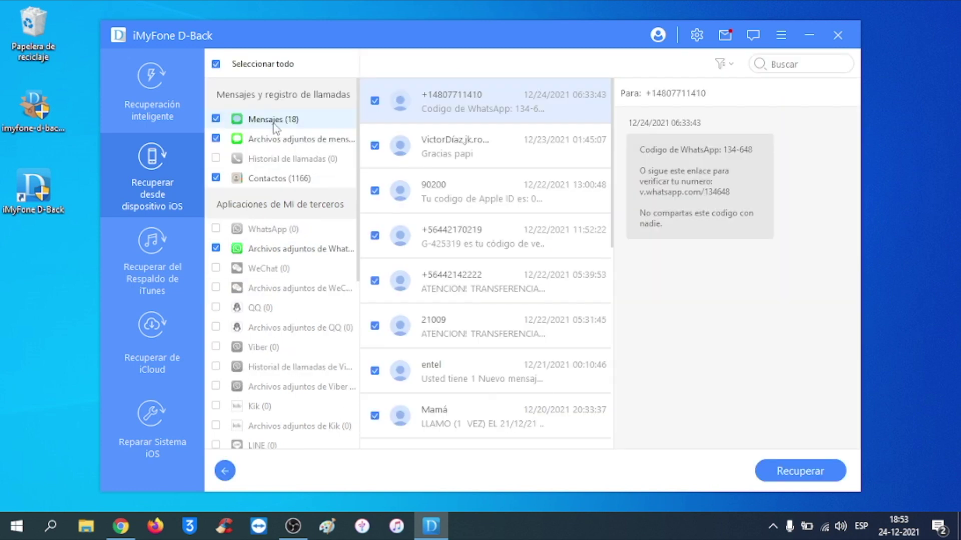
Step: Open the photo folder in the message attachments and exclude IMG_0009.PNG from the recovery selection
{"action": "left_click", "coordinate": [276, 141]}
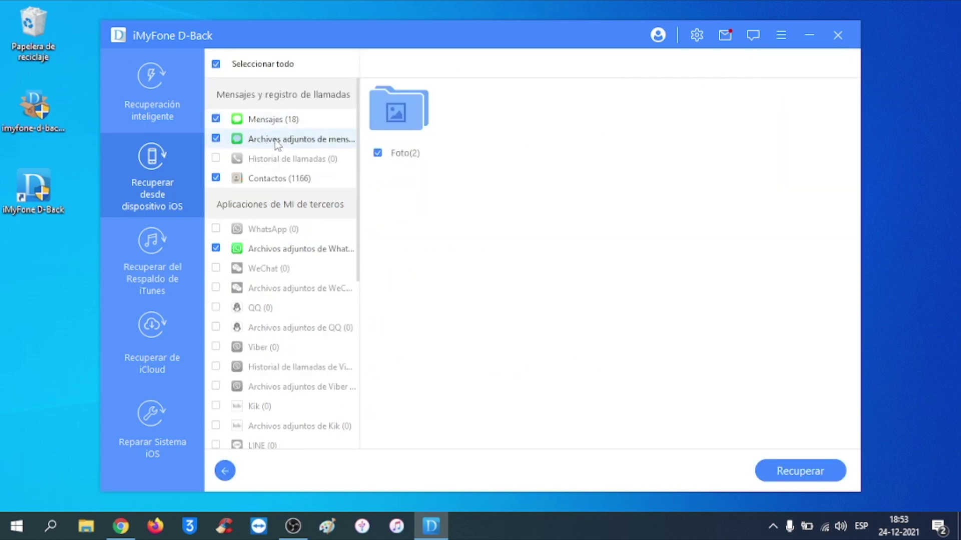
{"action": "double_click", "coordinate": [425, 117]}
{"action": "left_click", "coordinate": [447, 95]}
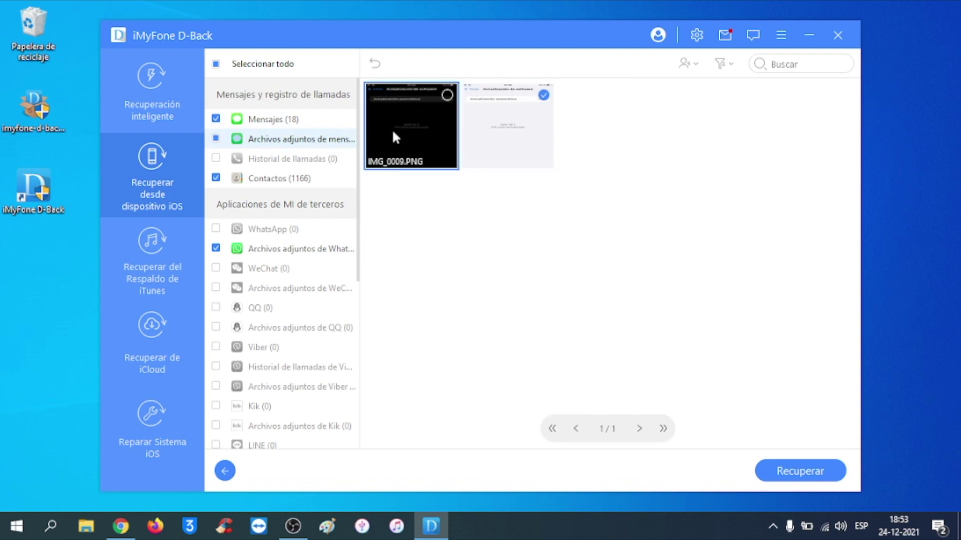
Step: View the scanned contacts, and open the WhatsApp attachments' photo folder, excluding its first image from the recovery selection
{"action": "left_click", "coordinate": [286, 180]}
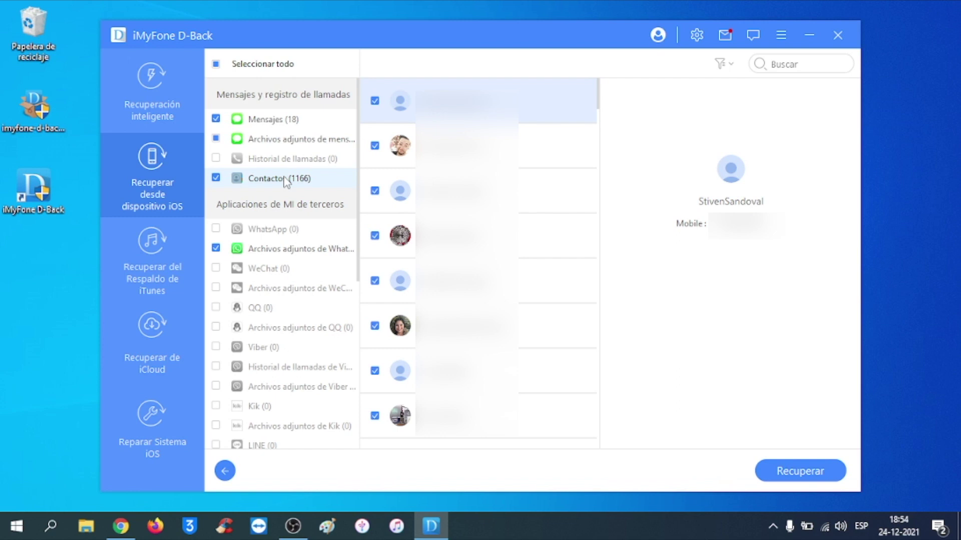
{"action": "left_click", "coordinate": [313, 248]}
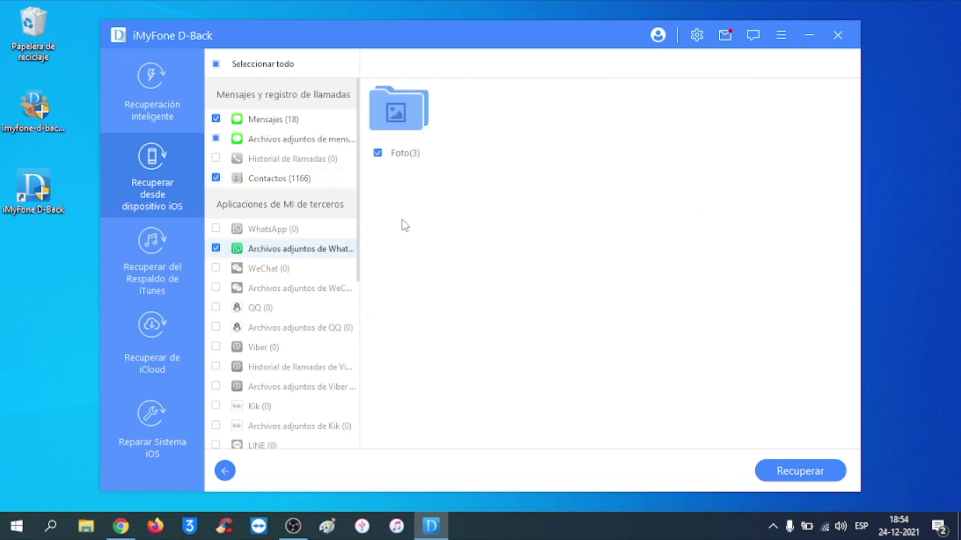
{"action": "double_click", "coordinate": [396, 132]}
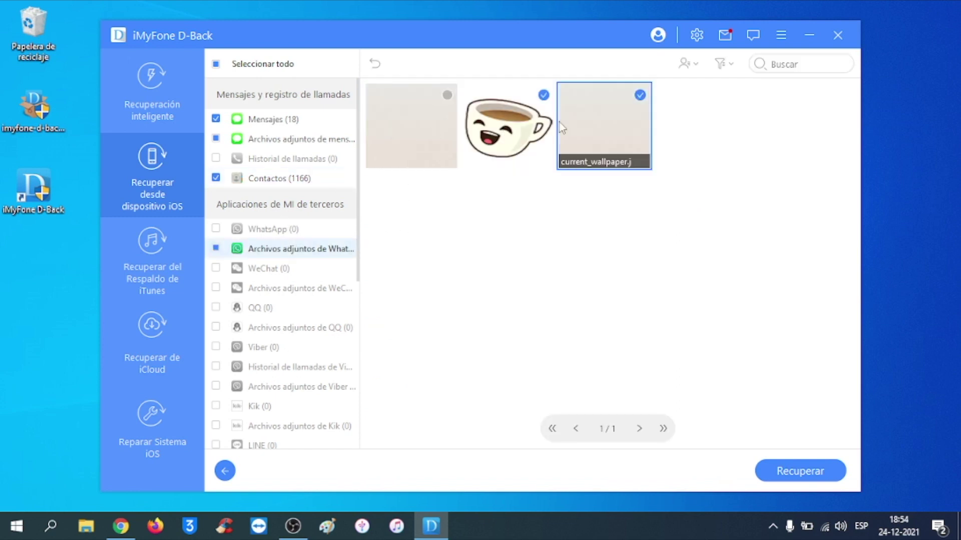
Step: Preview the scanned photos, videos and notes, and view the note attachments category
{"action": "scroll", "coordinate": [295, 250], "scroll_direction": "down", "scroll_amount": 5}
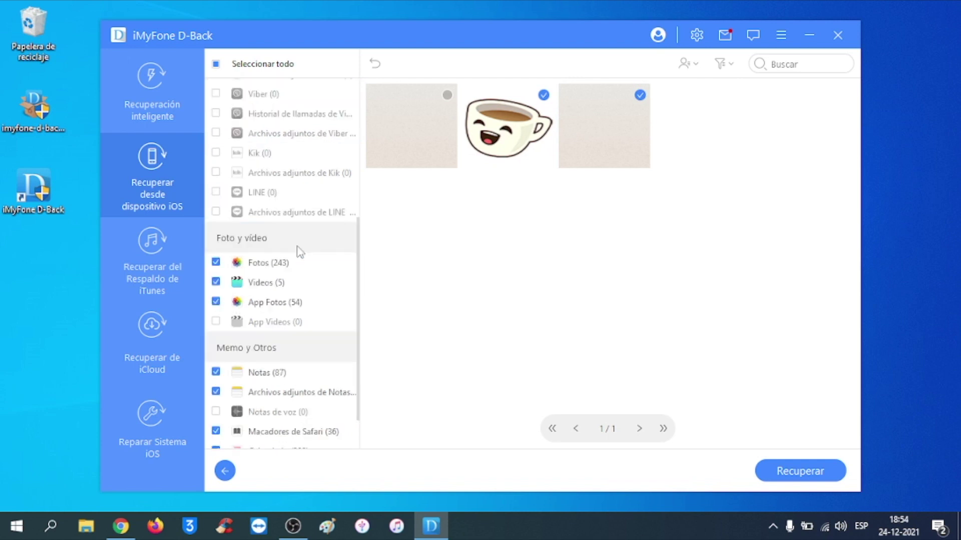
{"action": "left_click", "coordinate": [292, 266]}
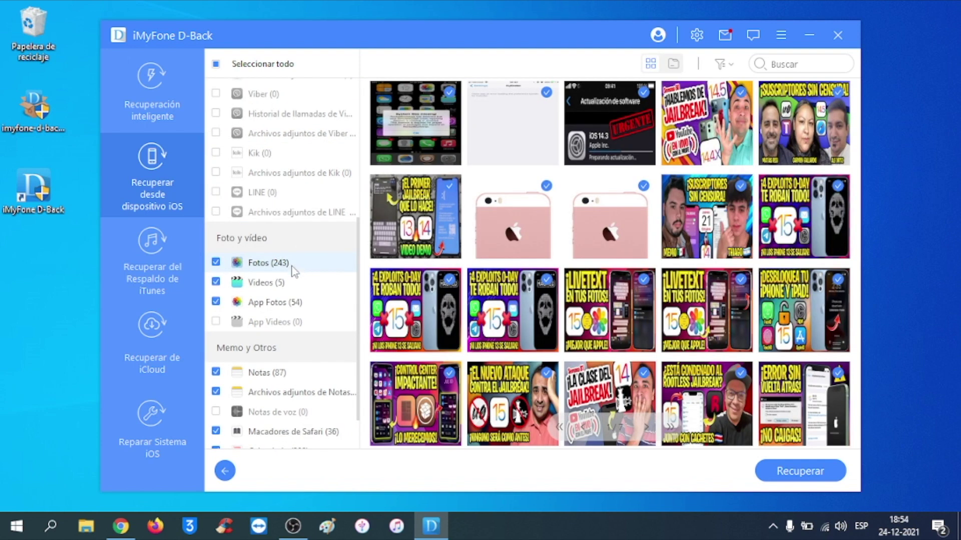
{"action": "left_click", "coordinate": [275, 284]}
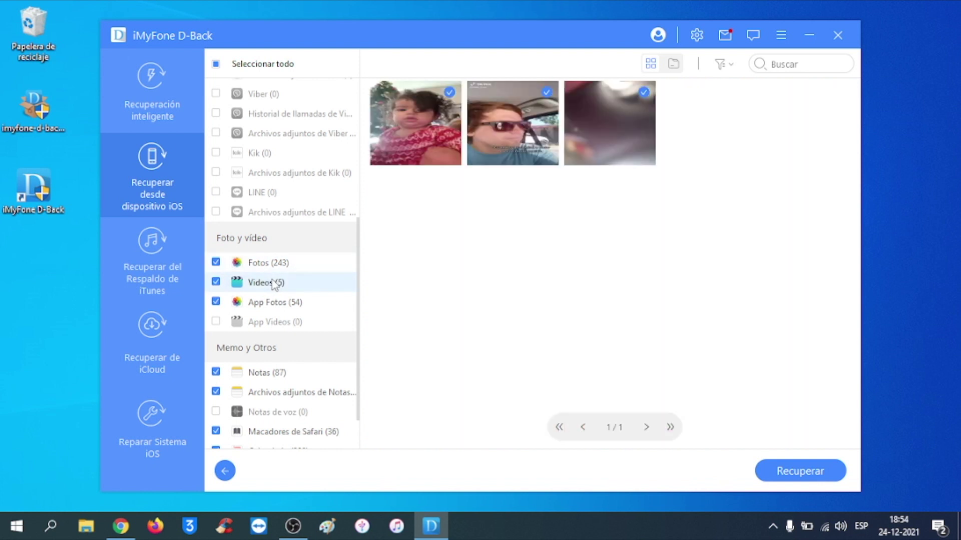
{"action": "left_click", "coordinate": [276, 373]}
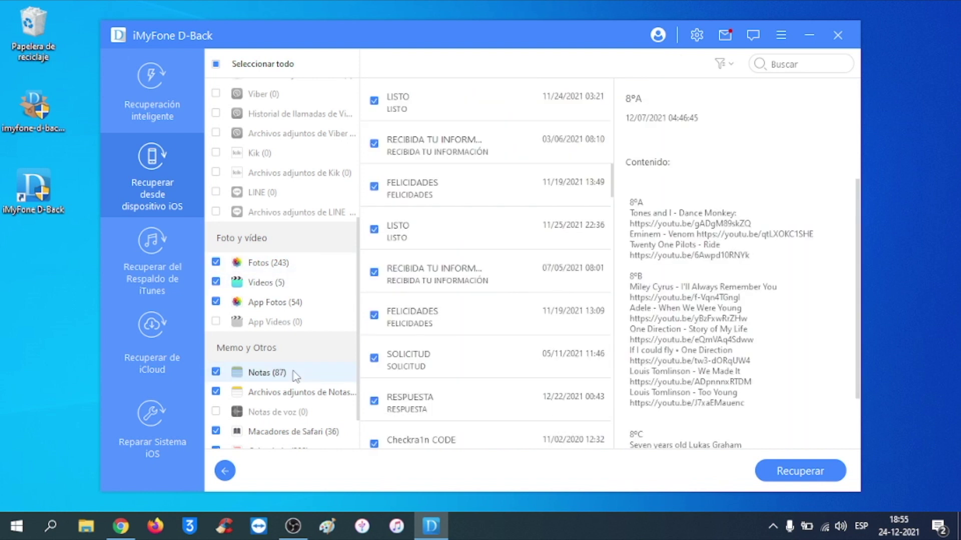
{"action": "left_click", "coordinate": [283, 396]}
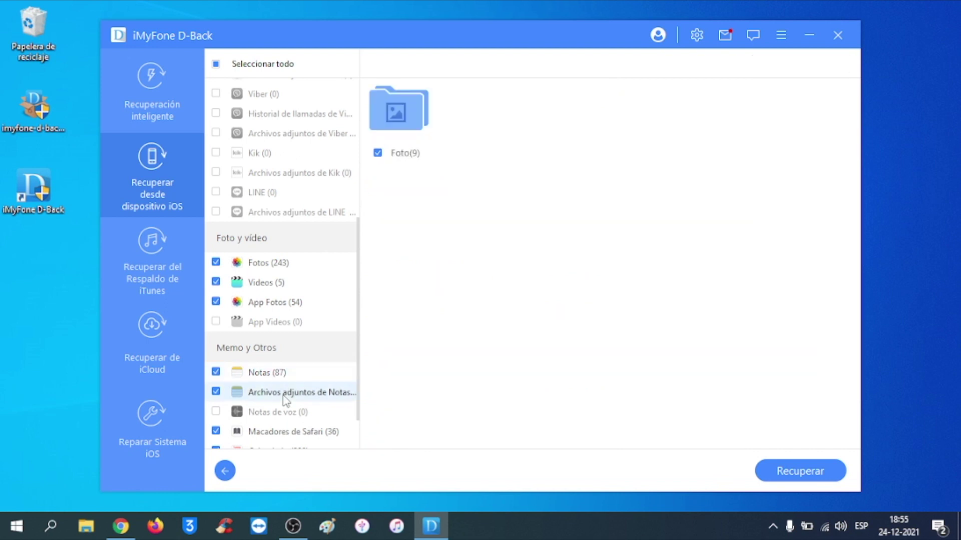
Step: Open the photo folder in the note attachments, and view the scanned Safari bookmarks, calendar events and reminders
{"action": "double_click", "coordinate": [384, 100]}
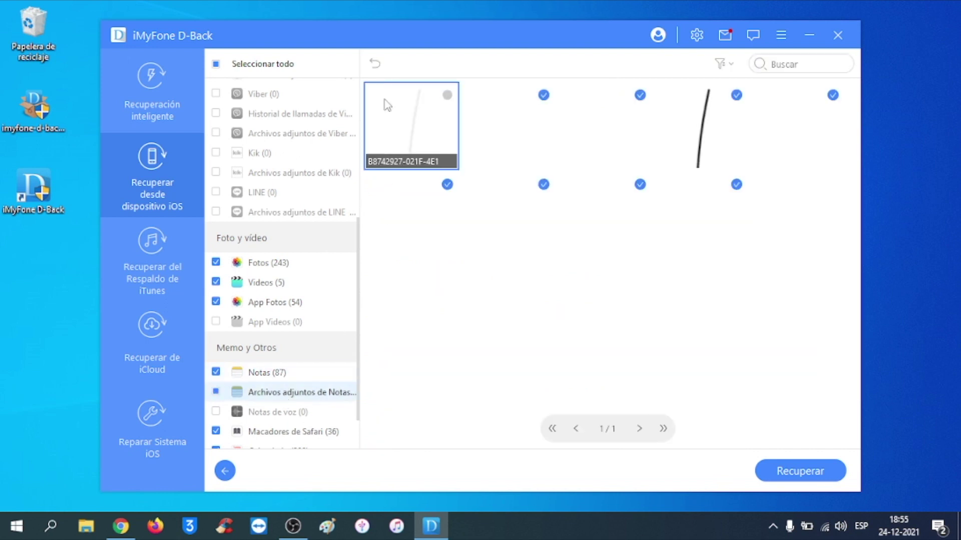
{"action": "scroll", "coordinate": [309, 350], "scroll_direction": "down", "scroll_amount": 1}
{"action": "left_click", "coordinate": [289, 388]}
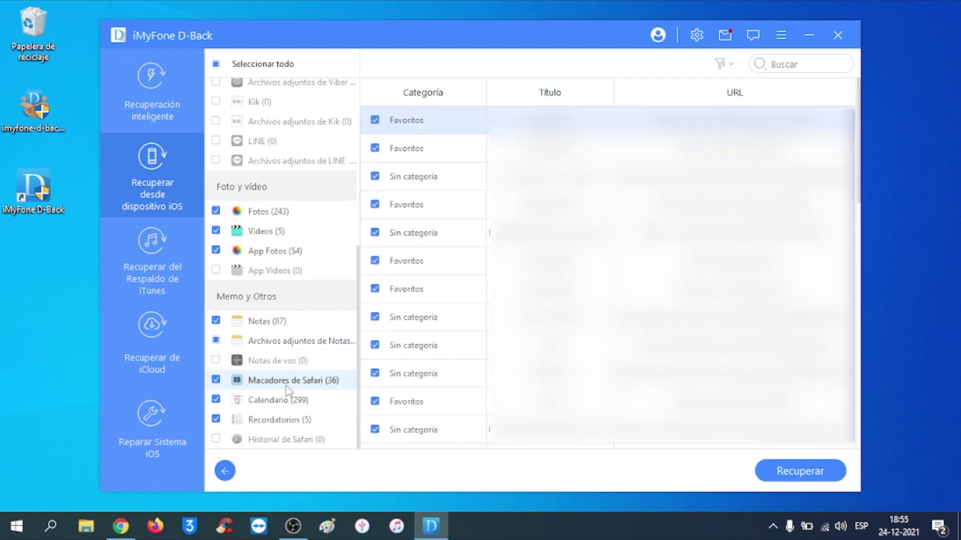
{"action": "left_click", "coordinate": [283, 400]}
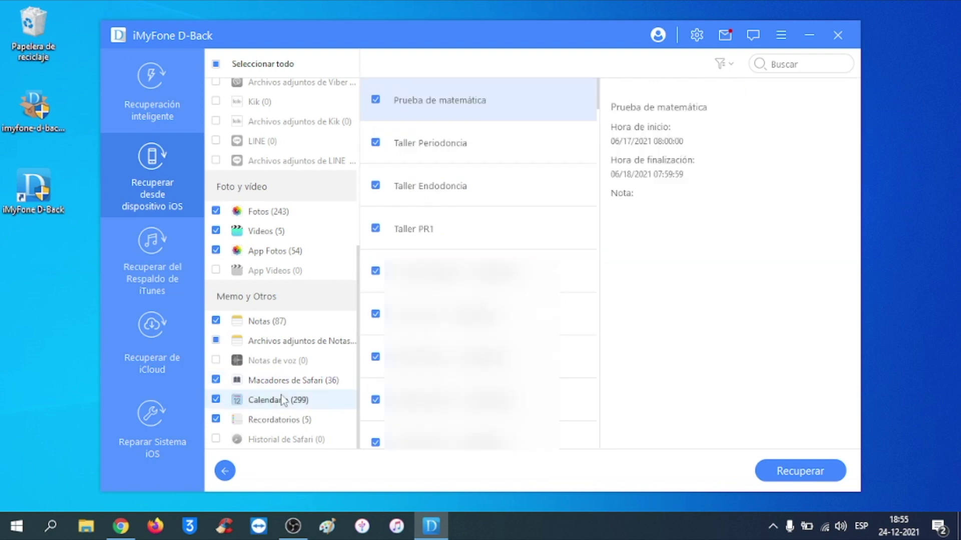
{"action": "left_click", "coordinate": [278, 423]}
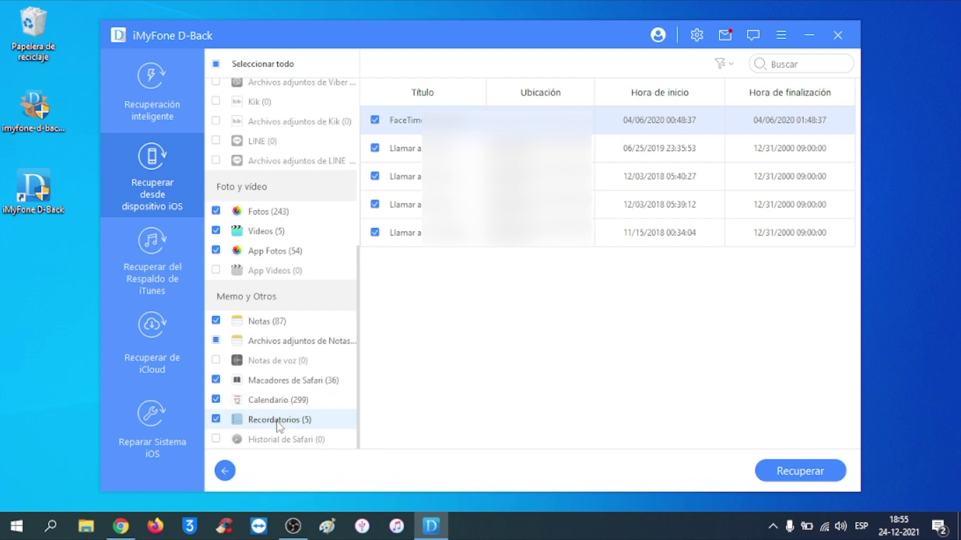
Step: View the scanned photos organised by album instead of as a thumbnail grid
{"action": "left_click", "coordinate": [259, 214]}
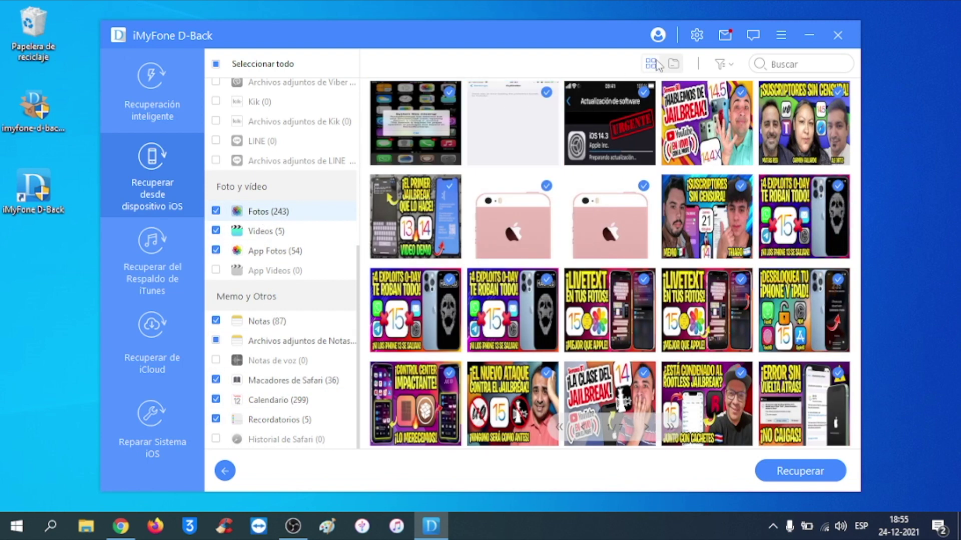
{"action": "left_click", "coordinate": [674, 64]}
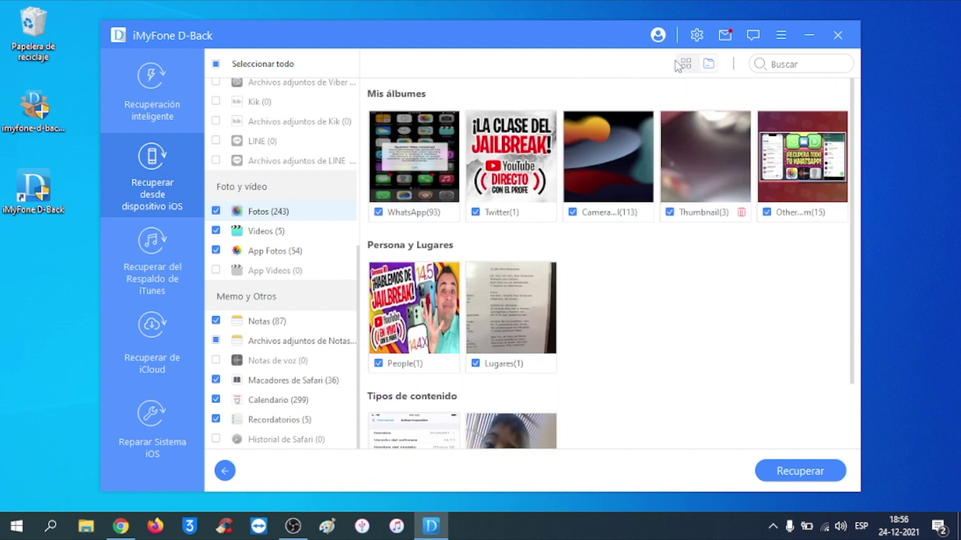
{"action": "left_click", "coordinate": [781, 67]}
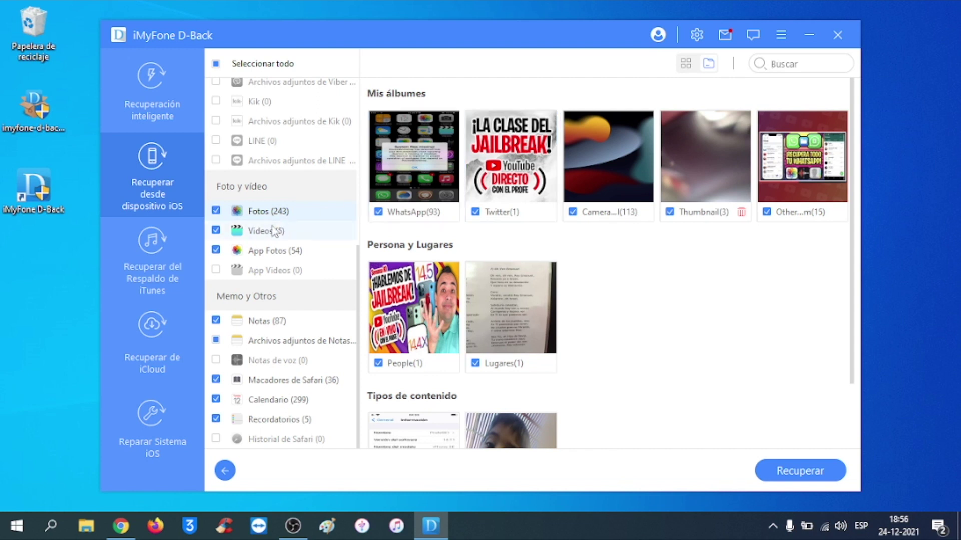
Step: View the scanned videos and examine their filter options for deleted, existing and hidden files and the date range, without applying a filter
{"action": "left_click", "coordinate": [265, 231]}
{"action": "left_click", "coordinate": [729, 64]}
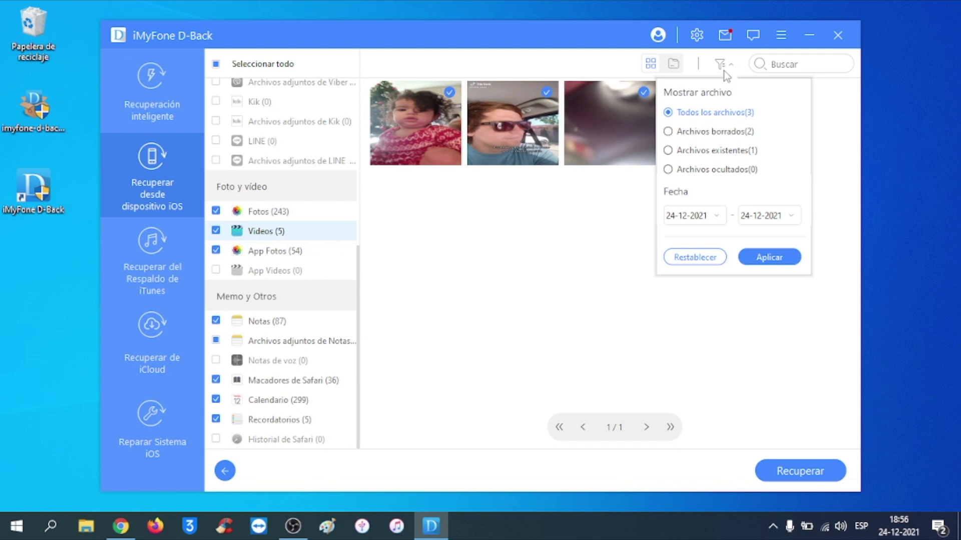
{"action": "left_click", "coordinate": [727, 132]}
{"action": "left_click", "coordinate": [730, 151]}
{"action": "left_click", "coordinate": [726, 171]}
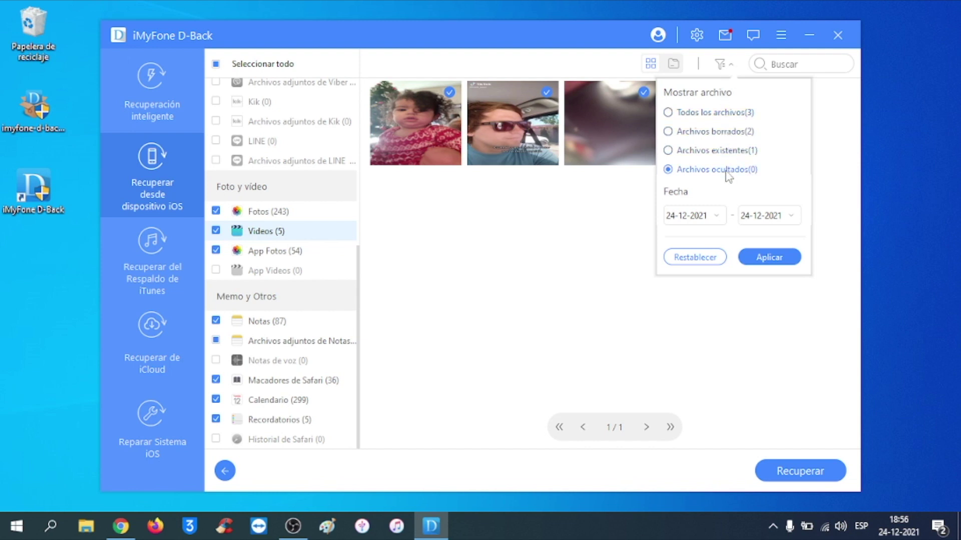
{"action": "left_click", "coordinate": [713, 216]}
{"action": "left_click", "coordinate": [745, 218]}
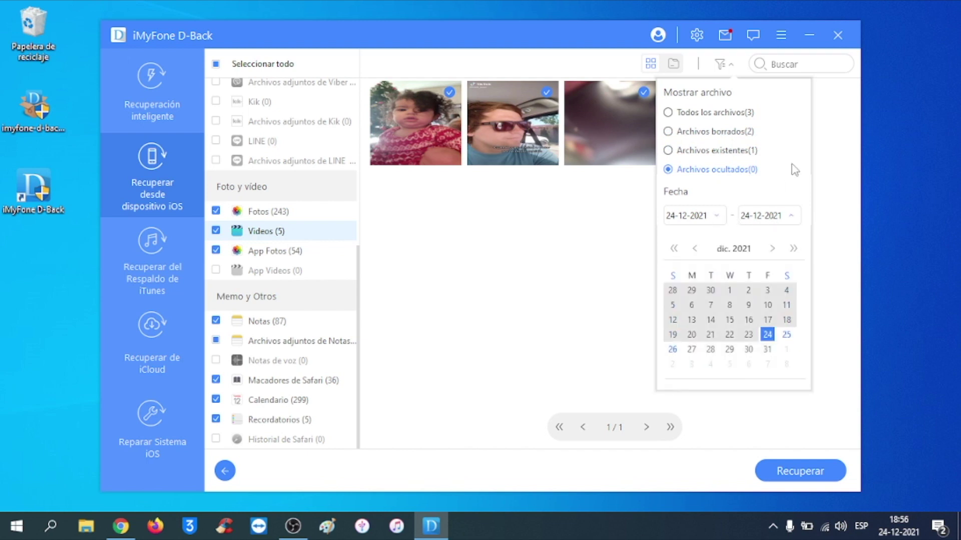
{"action": "left_click", "coordinate": [608, 215]}
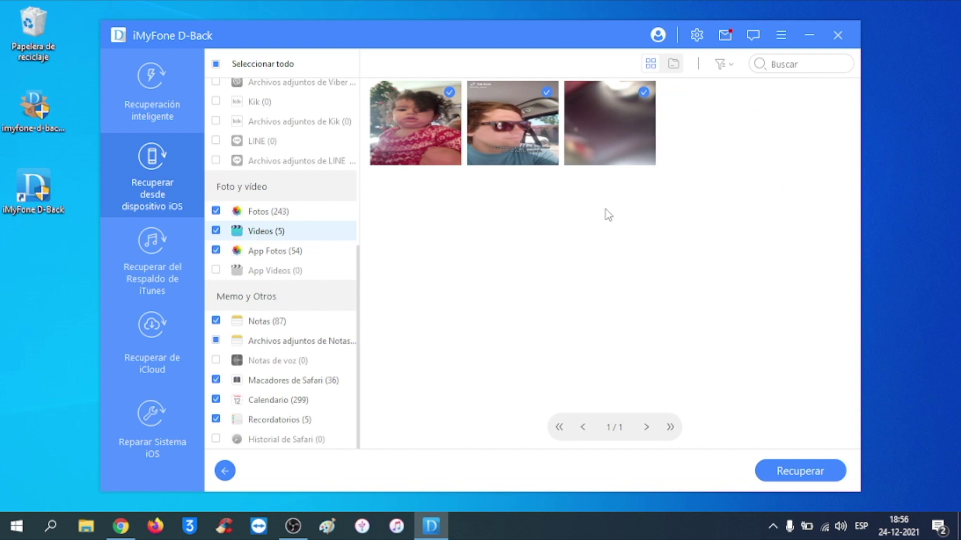
Step: Exclude the messages, message attachments and contacts from the recovery selection
{"action": "scroll", "coordinate": [295, 258], "scroll_direction": "up", "scroll_amount": 6}
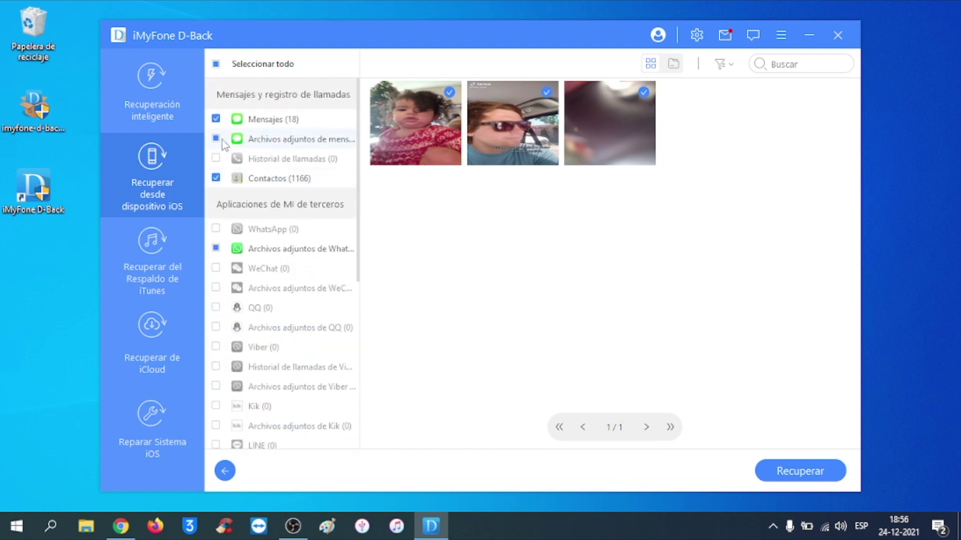
{"action": "left_click", "coordinate": [216, 119]}
{"action": "left_click", "coordinate": [216, 139]}
{"action": "left_click", "coordinate": [216, 178]}
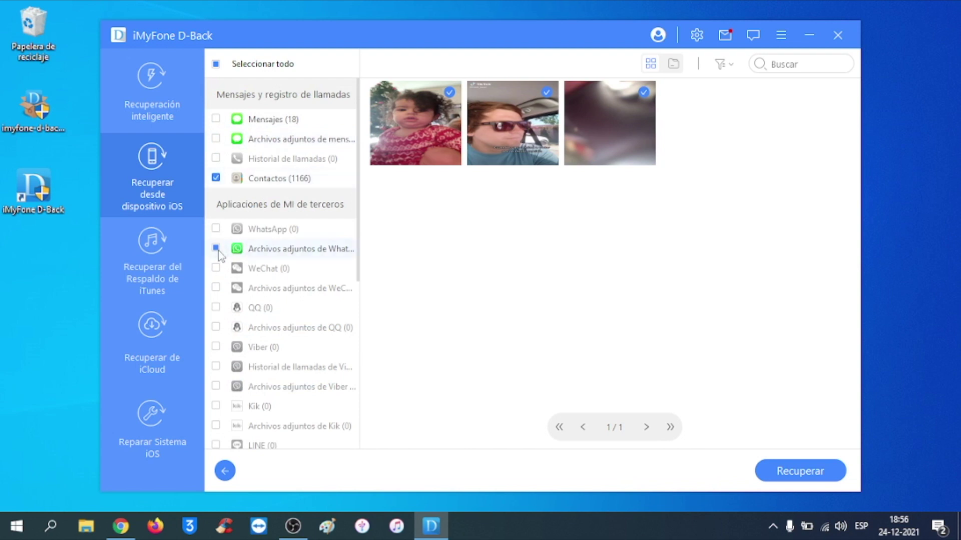
Step: Exclude the reminders, calendar, Safari bookmarks and note attachments from the recovery selection, with the photo albums shown
{"action": "scroll", "coordinate": [238, 246], "scroll_direction": "down", "scroll_amount": 6}
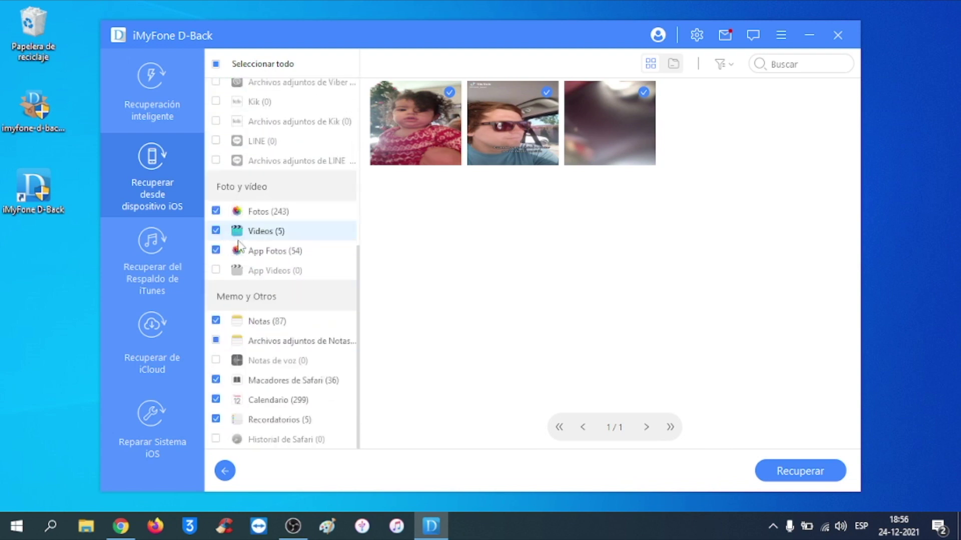
{"action": "left_click", "coordinate": [268, 211]}
{"action": "left_click", "coordinate": [215, 419]}
{"action": "left_click", "coordinate": [216, 400]}
{"action": "left_click", "coordinate": [215, 340]}
{"action": "left_click", "coordinate": [215, 341]}
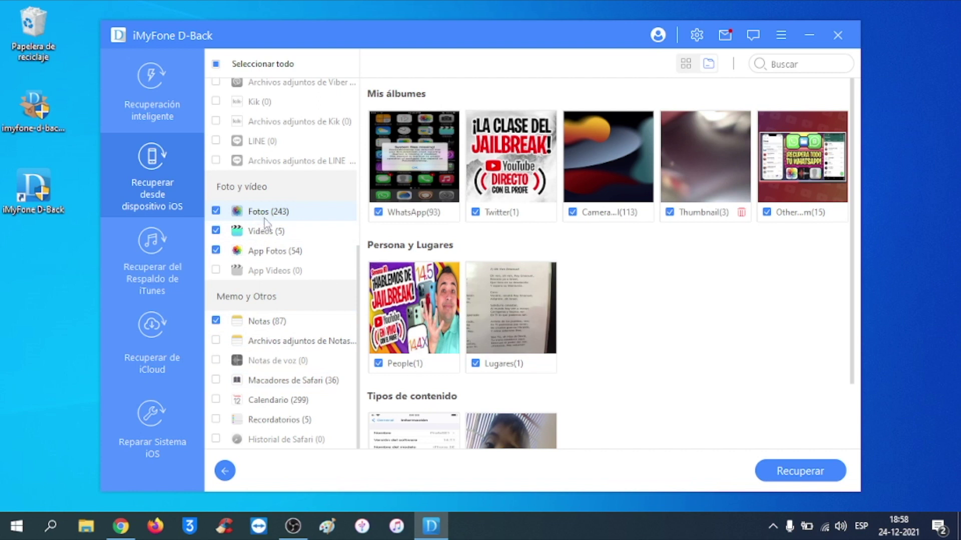
Step: Start recovering the selected data to the computer and choose .HTML as the file format
{"action": "left_click", "coordinate": [810, 478]}
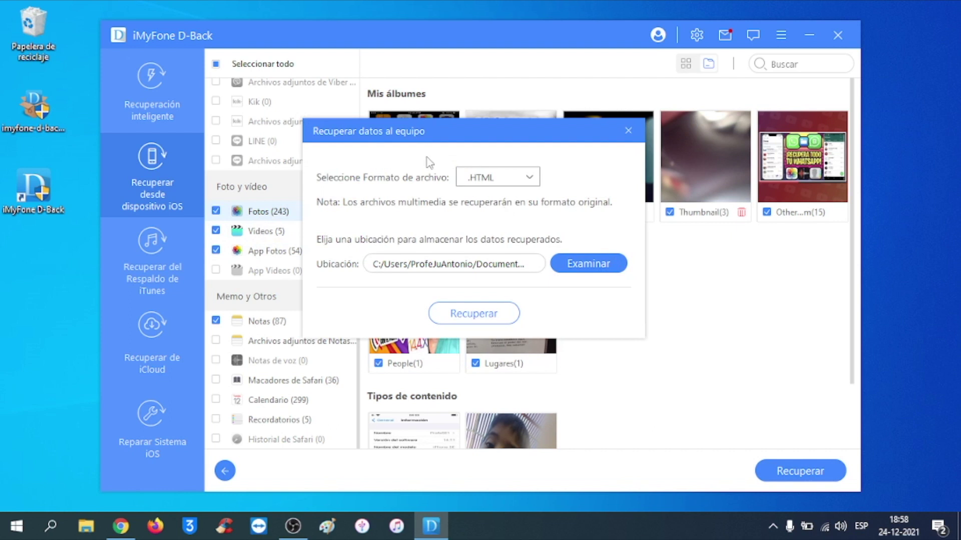
{"action": "left_click", "coordinate": [499, 180]}
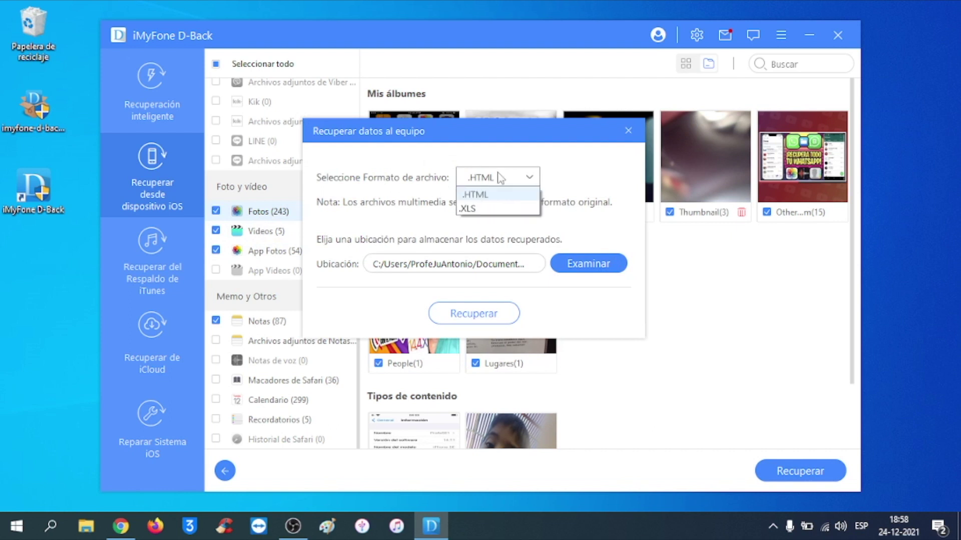
{"action": "left_click", "coordinate": [480, 195]}
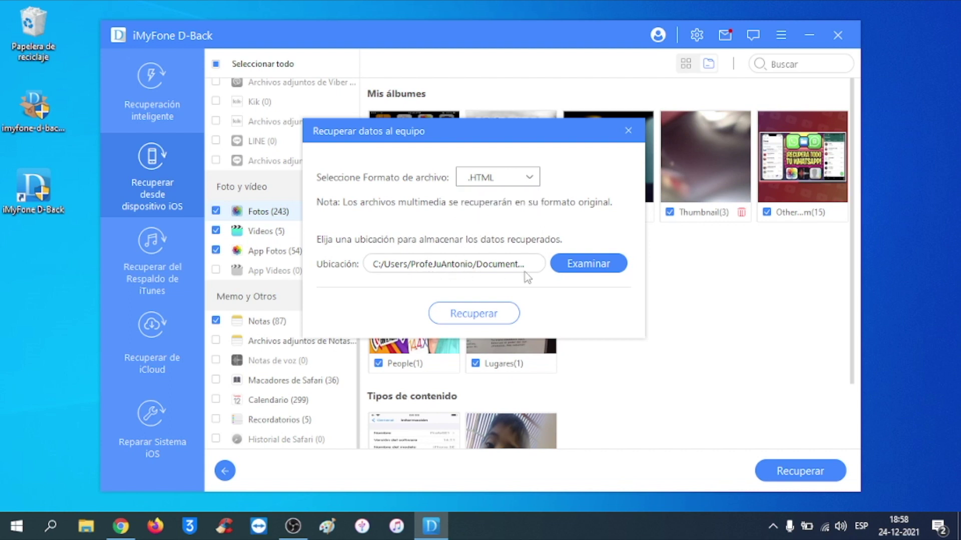
Step: Create the folder Nueva carpeta on the desktop, set it as the storage location and recover the selected data into it
{"action": "left_click", "coordinate": [591, 270]}
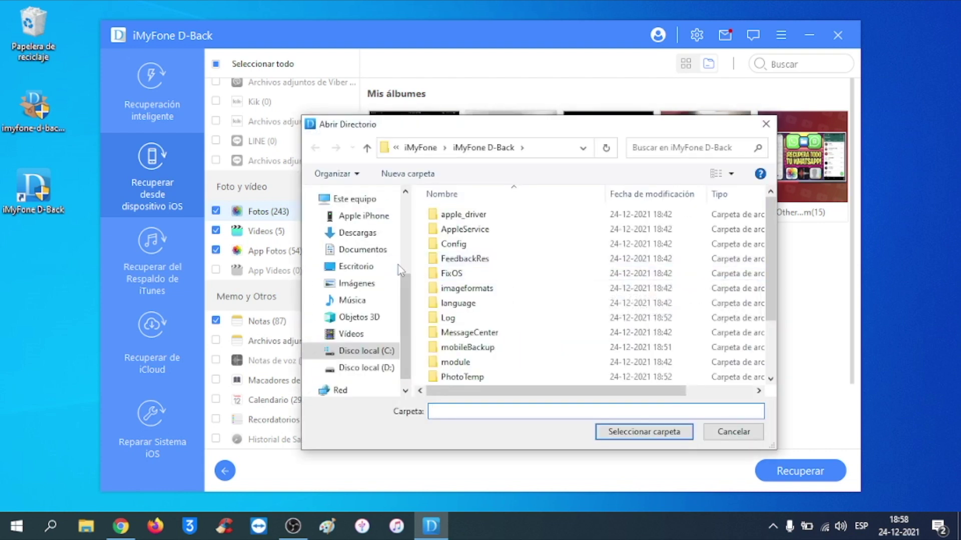
{"action": "left_click", "coordinate": [375, 266]}
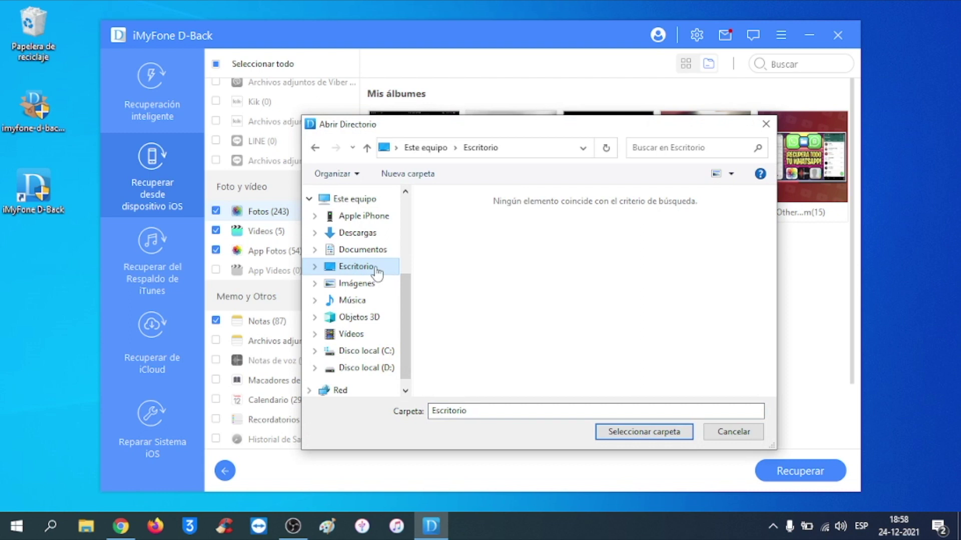
{"action": "left_click", "coordinate": [406, 174]}
{"action": "left_click", "coordinate": [545, 277]}
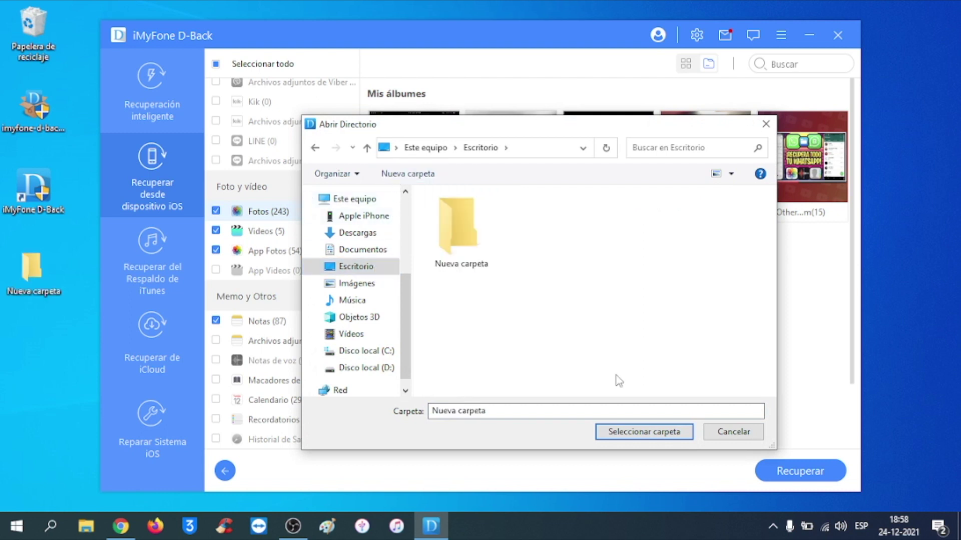
{"action": "left_click", "coordinate": [465, 232]}
{"action": "left_click", "coordinate": [659, 431]}
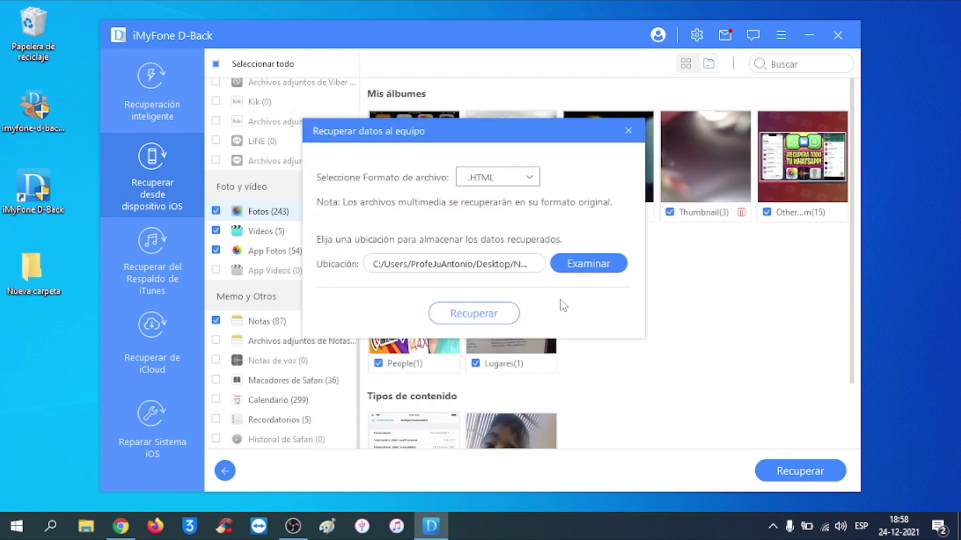
{"action": "left_click", "coordinate": [506, 311]}
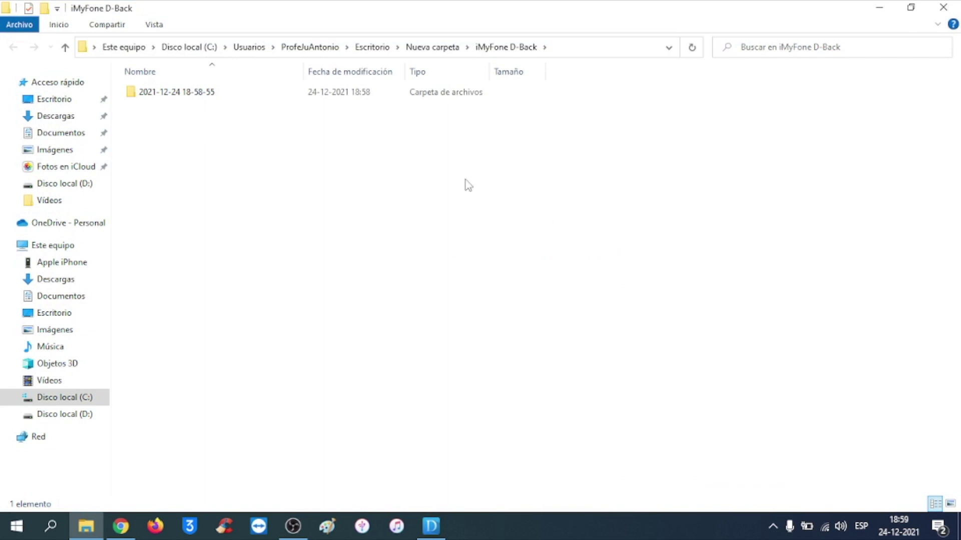
Step: Open the dated recovery folder and examine the YouTube, HomeDomain and AppDomainGroup subfolders of App Photos
{"action": "double_click", "coordinate": [210, 93]}
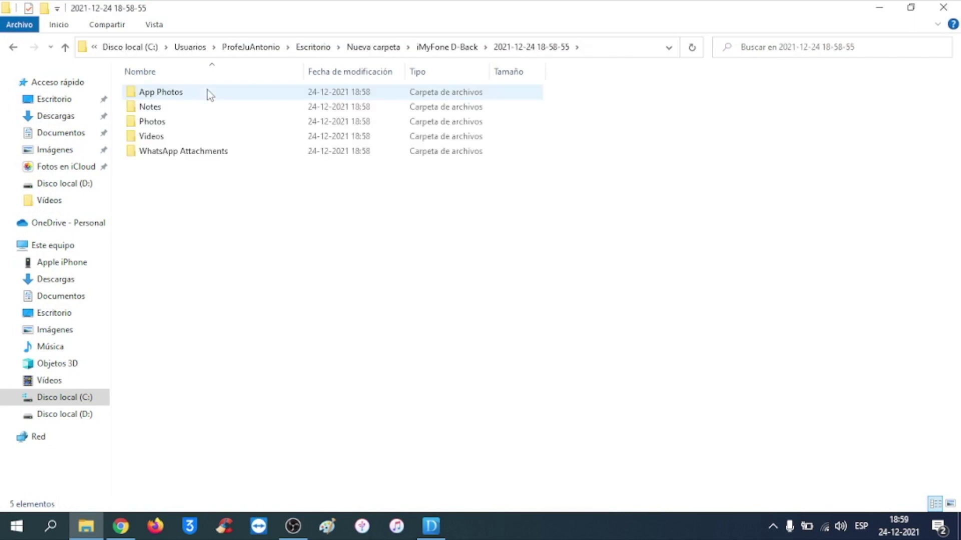
{"action": "double_click", "coordinate": [210, 93]}
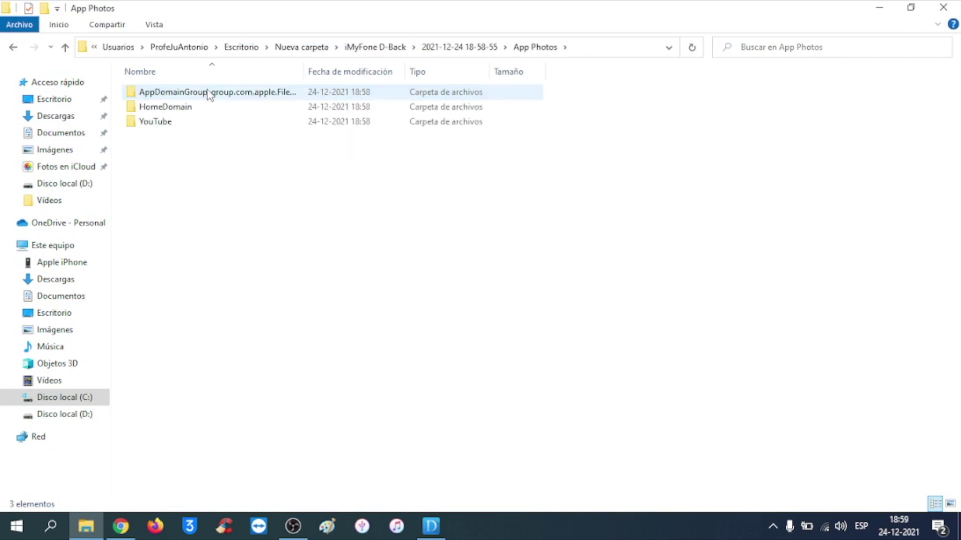
{"action": "double_click", "coordinate": [186, 123]}
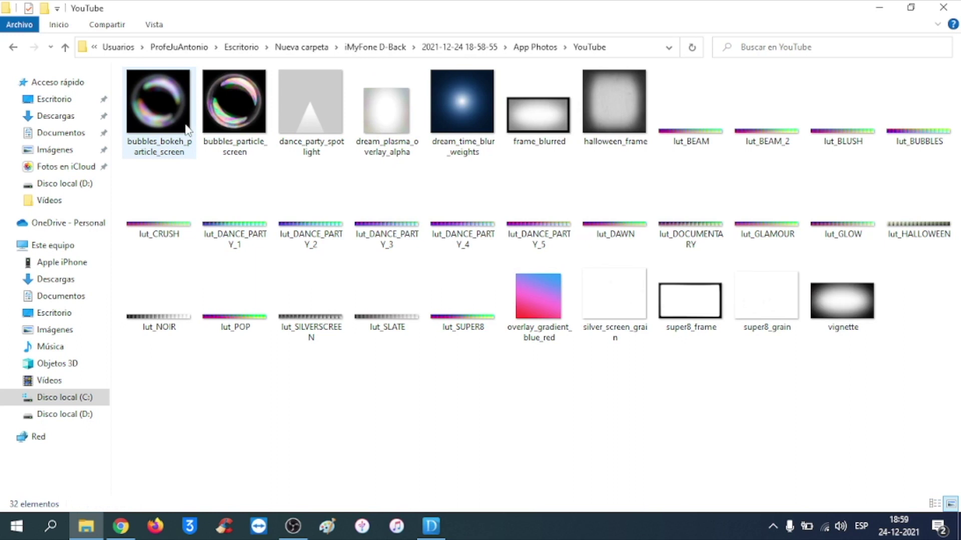
{"action": "key", "text": "BackSpace"}
{"action": "double_click", "coordinate": [180, 107]}
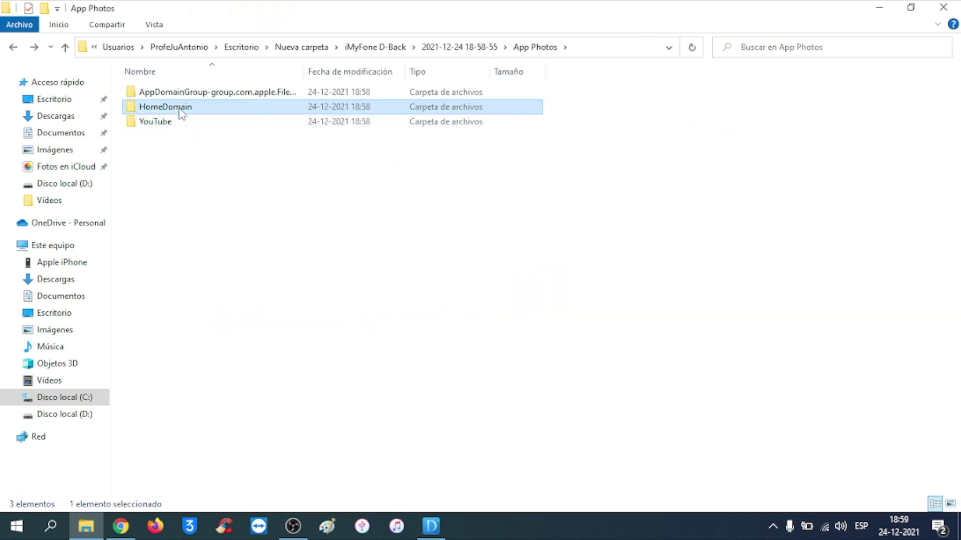
{"action": "key", "text": "BackSpace"}
{"action": "left_click", "coordinate": [180, 92]}
{"action": "double_click", "coordinate": [180, 92]}
{"action": "key", "text": "BackSpace"}
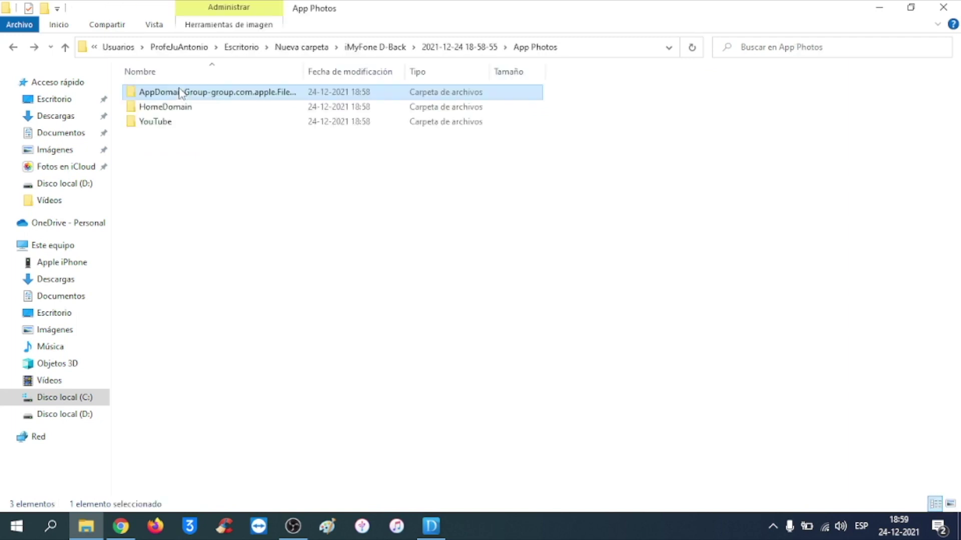
{"action": "key", "text": "BackSpace"}
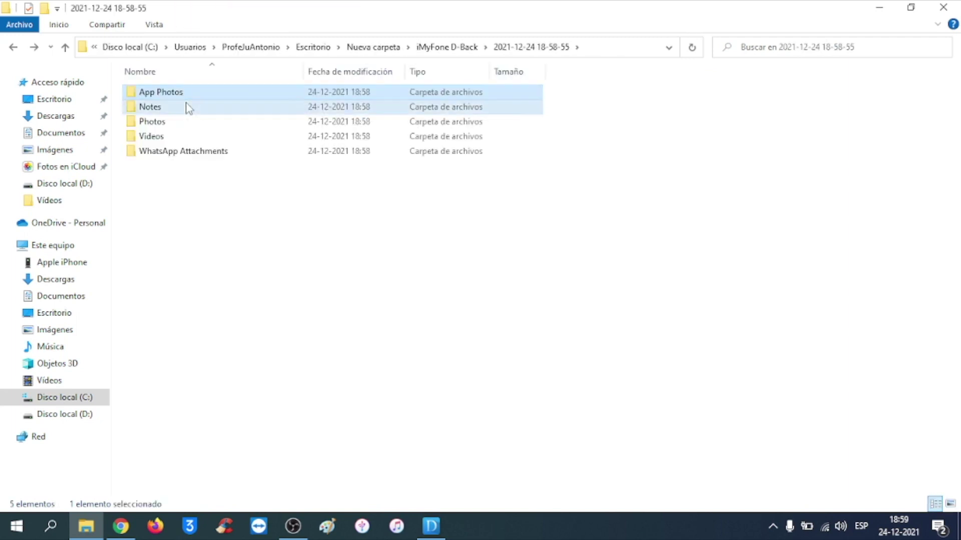
Step: Examine the recovered Notes HTML file and the note images in the media folder, and return to the dated recovery folder
{"action": "double_click", "coordinate": [187, 106]}
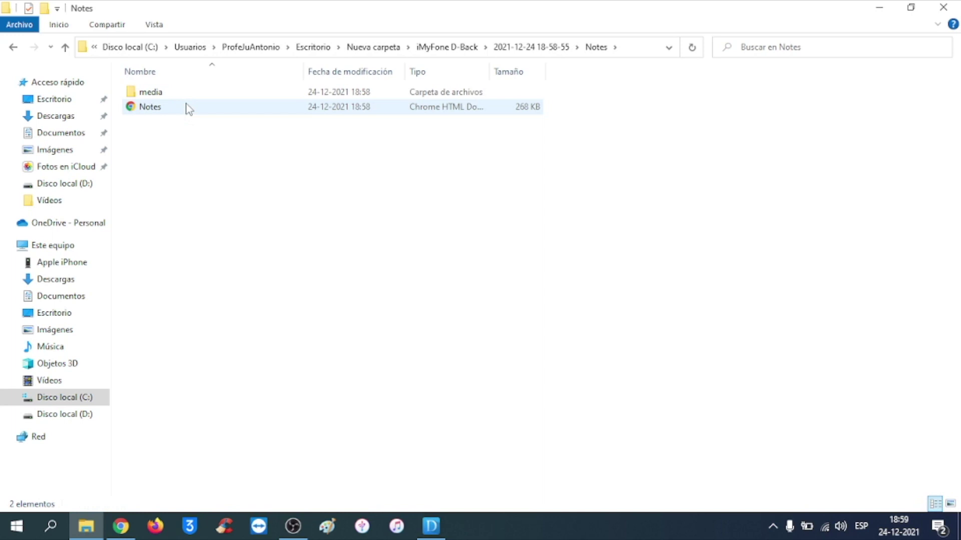
{"action": "left_click", "coordinate": [188, 109]}
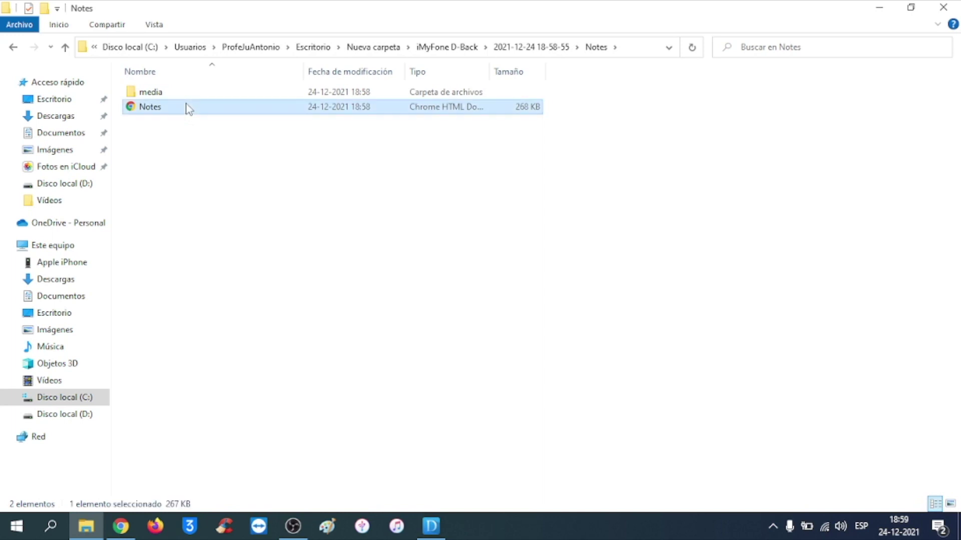
{"action": "double_click", "coordinate": [188, 109]}
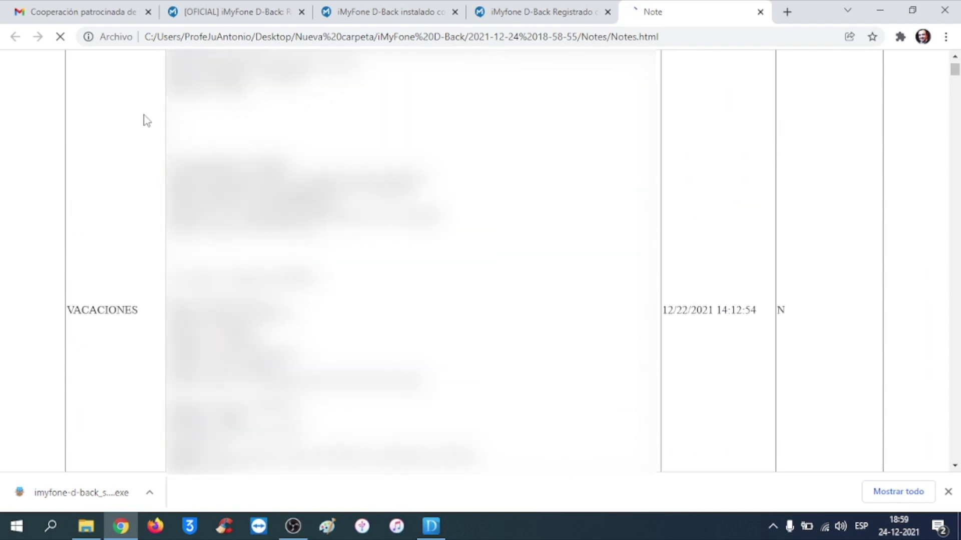
{"action": "key", "text": "alt+Tab"}
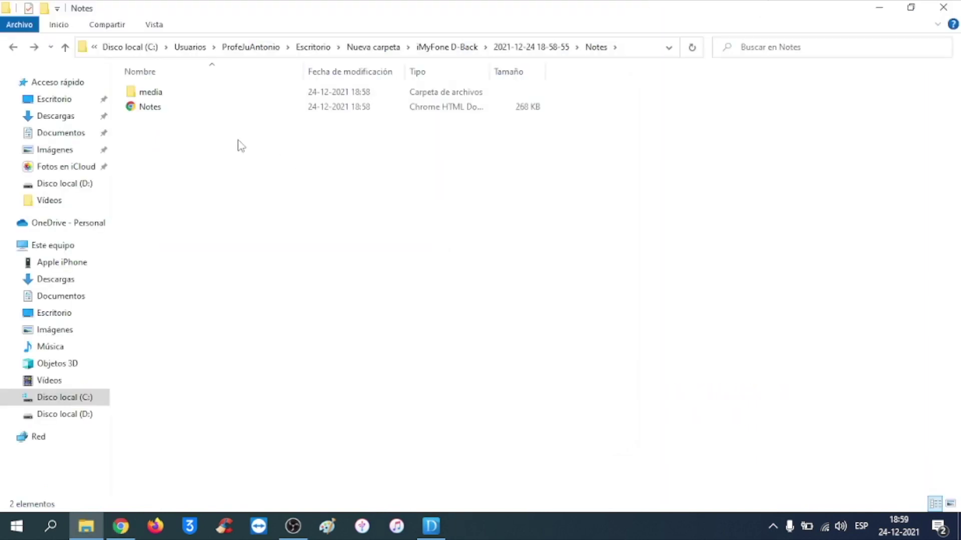
{"action": "left_click", "coordinate": [161, 95]}
{"action": "double_click", "coordinate": [161, 93]}
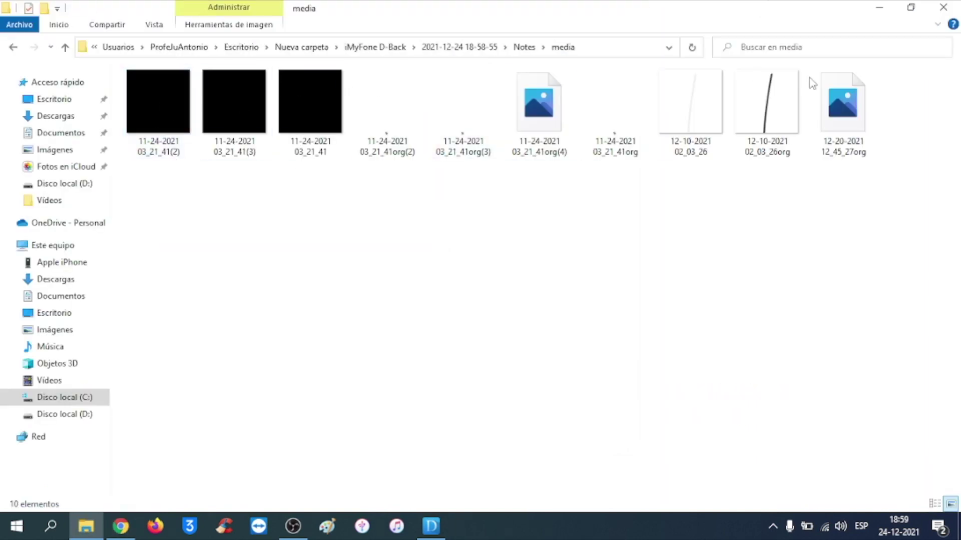
{"action": "key", "text": "alt+Left"}
{"action": "key", "text": "alt+Left"}
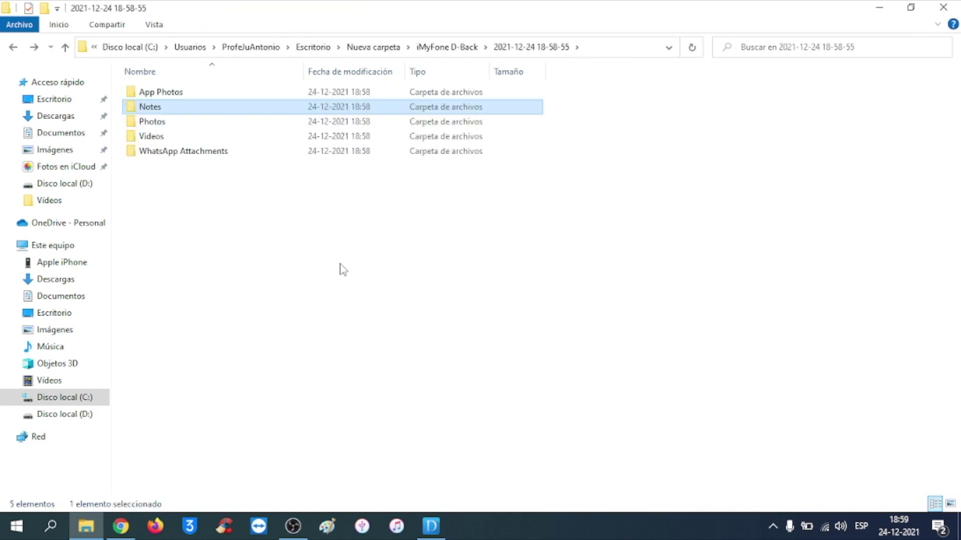
Step: Examine the recovered pictures in the Camera Roll subfolder of Photos and return to the dated recovery folder
{"action": "double_click", "coordinate": [165, 122]}
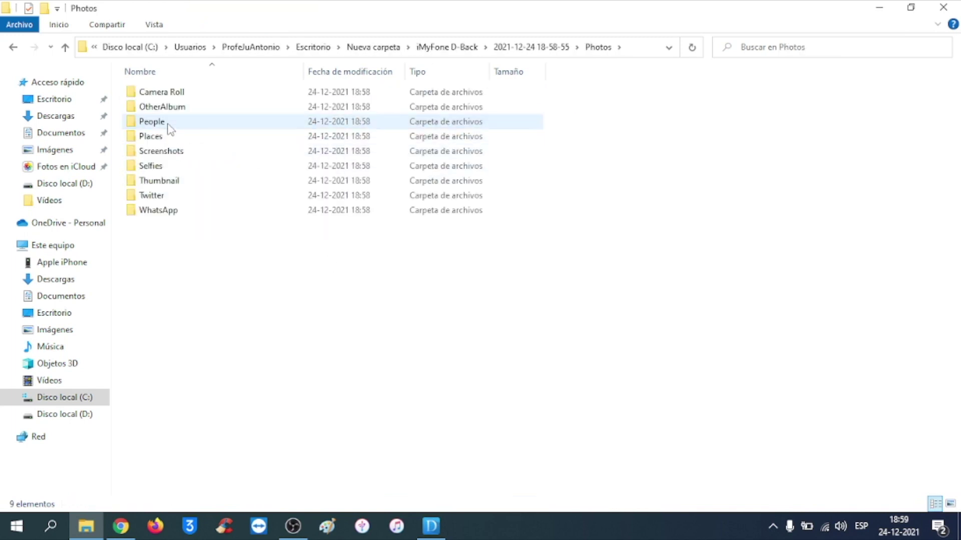
{"action": "double_click", "coordinate": [175, 93]}
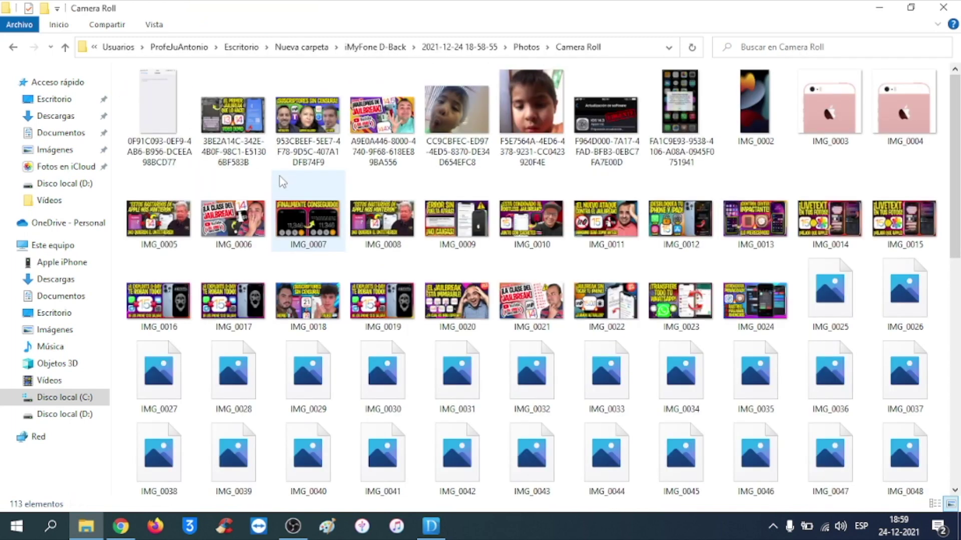
{"action": "scroll", "coordinate": [323, 244], "scroll_direction": "down", "scroll_amount": 8}
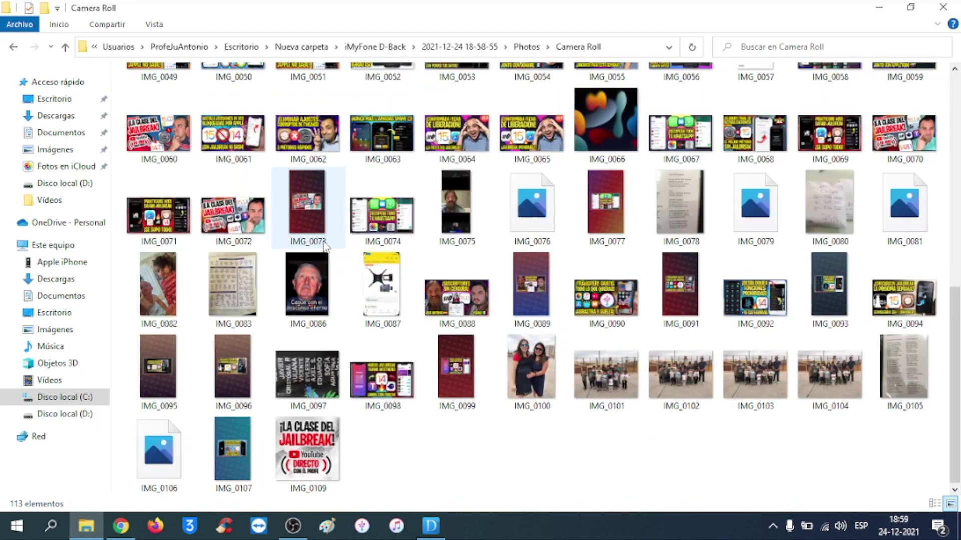
{"action": "key", "text": "alt+Left"}
{"action": "key", "text": "alt+Left"}
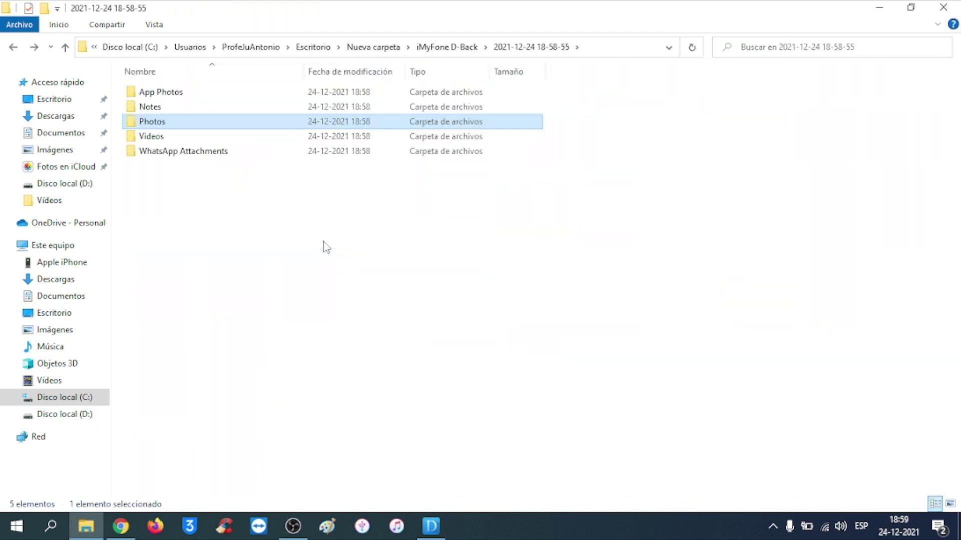
Step: Examine the recovered Videos folder and the Photo subfolder of WhatsApp Attachments, and close the file window
{"action": "double_click", "coordinate": [188, 142]}
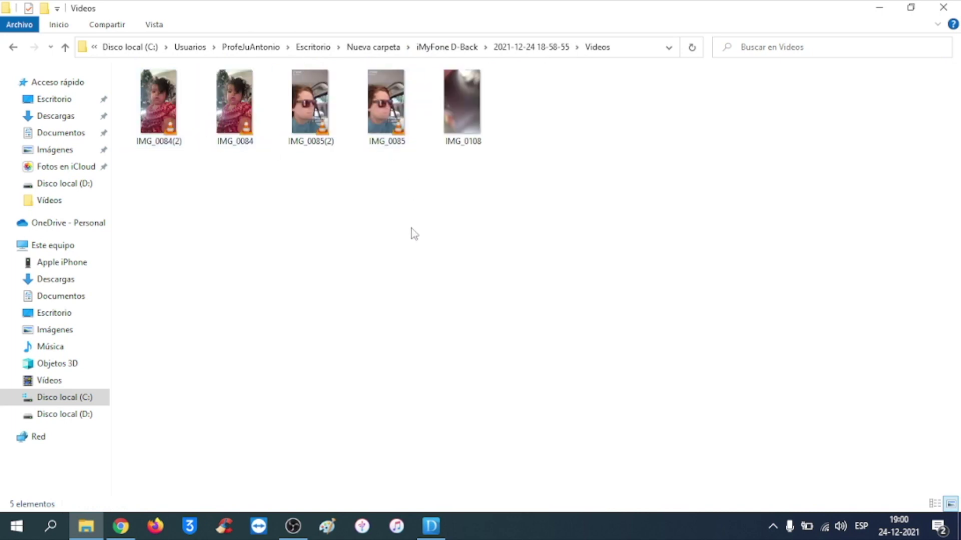
{"action": "key", "text": "alt+Left"}
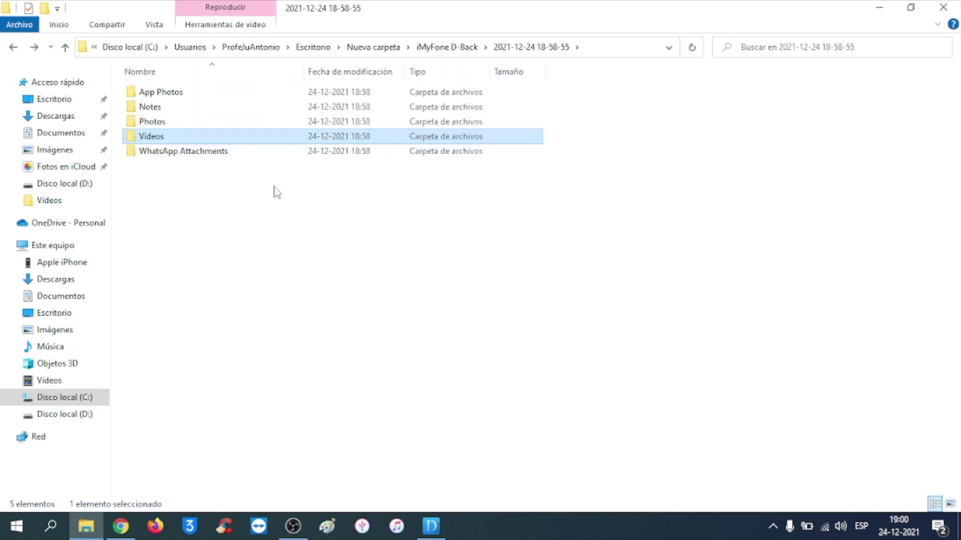
{"action": "double_click", "coordinate": [218, 155]}
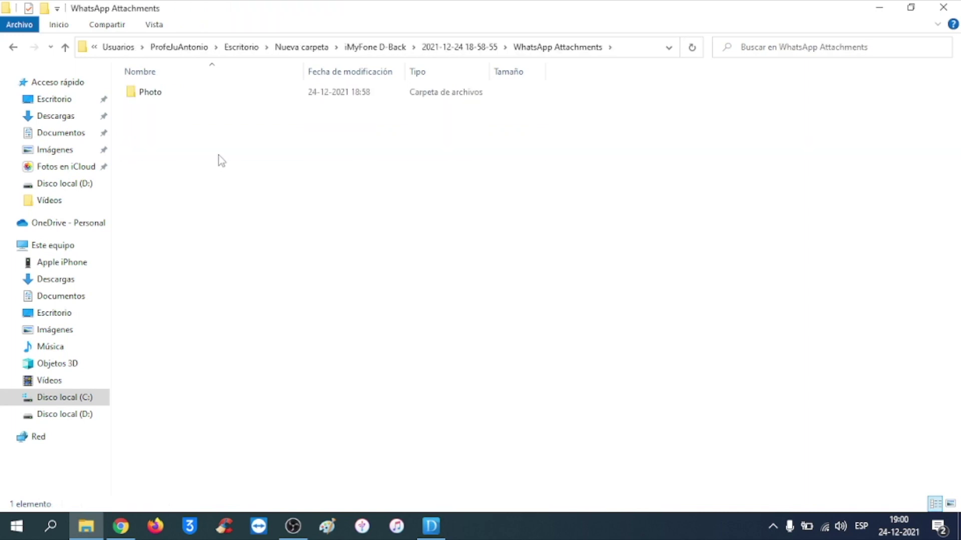
{"action": "double_click", "coordinate": [180, 95]}
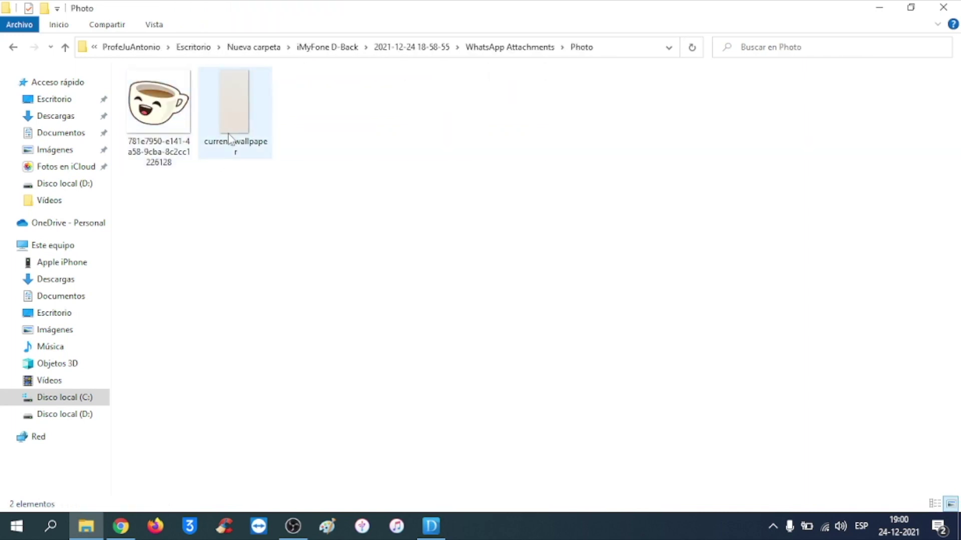
{"action": "key", "text": "alt+Left"}
{"action": "key", "text": "alt+Left"}
{"action": "key", "text": "alt+Left"}
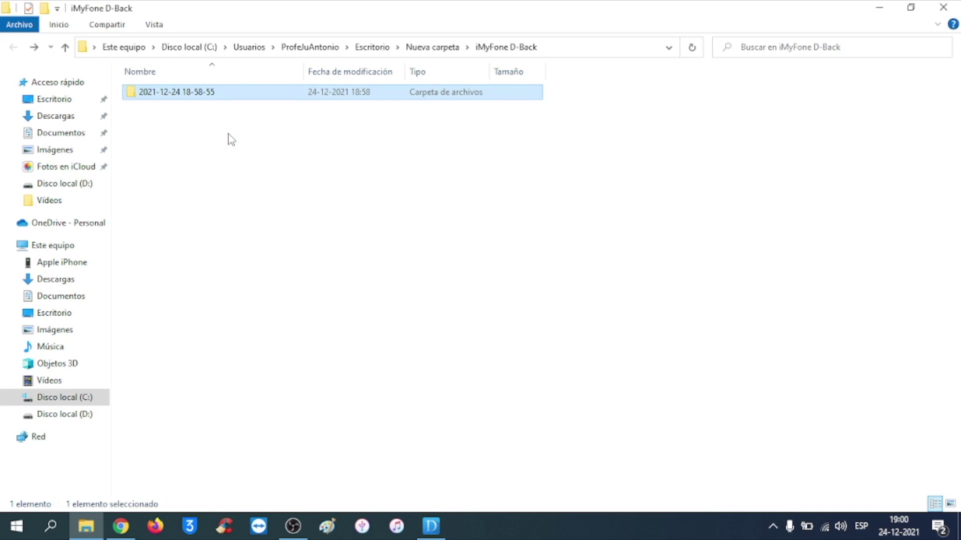
{"action": "left_click", "coordinate": [944, 7]}
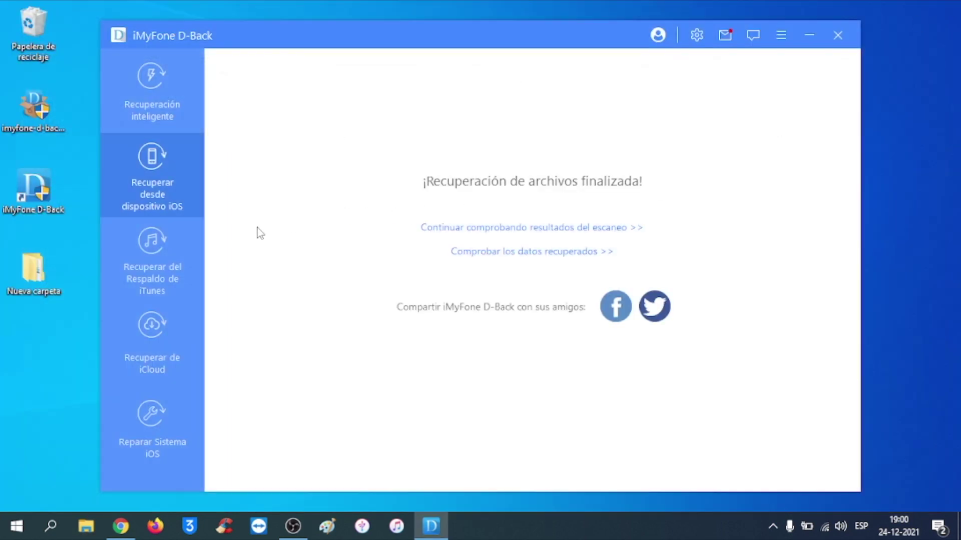
Step: Choose recovery from an iTunes backup and scan the iPhone 6s backup for all data types
{"action": "left_click", "coordinate": [169, 257]}
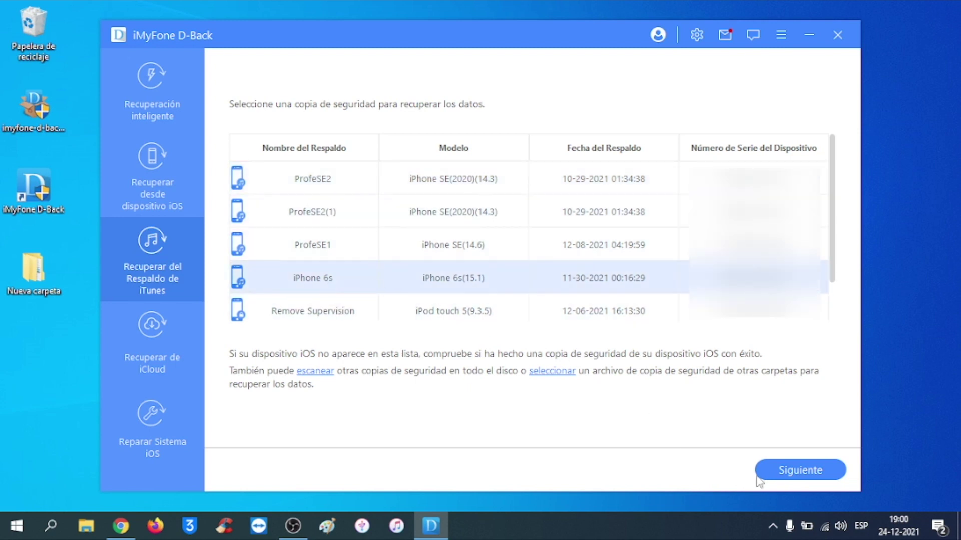
{"action": "left_click", "coordinate": [775, 476]}
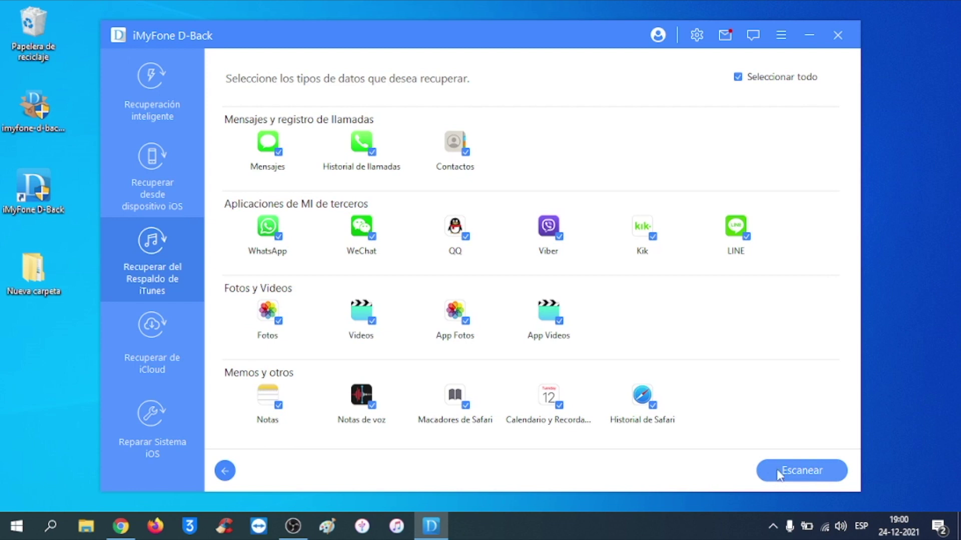
{"action": "left_click", "coordinate": [779, 472]}
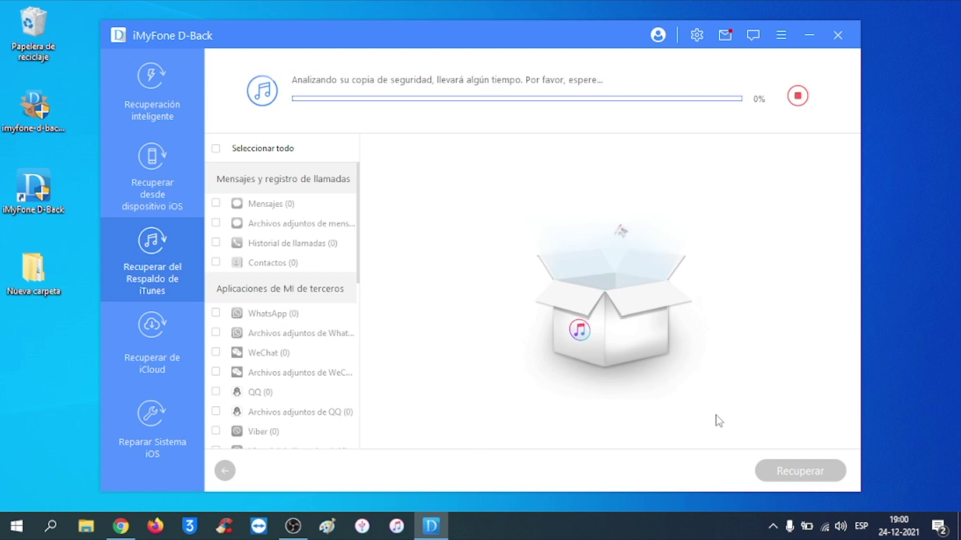
Step: Examine the details of the contacts found in the iTunes backup
{"action": "left_click", "coordinate": [436, 133]}
{"action": "left_click", "coordinate": [433, 118]}
{"action": "left_click", "coordinate": [430, 143]}
{"action": "left_click", "coordinate": [430, 117]}
{"action": "left_click", "coordinate": [434, 138]}
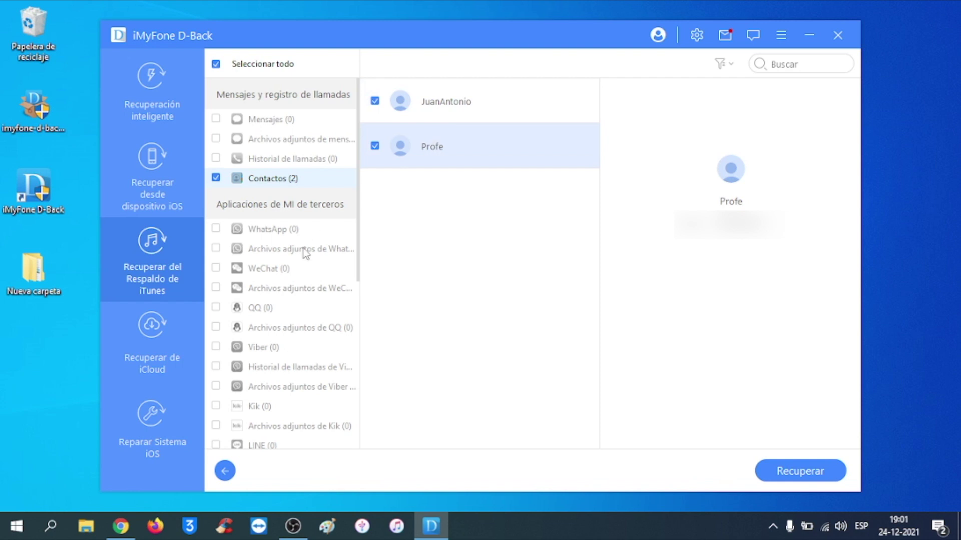
Step: Examine the backup's photos, videos, app photos folder and Safari bookmarks in the scan results
{"action": "scroll", "coordinate": [305, 252], "scroll_direction": "down", "scroll_amount": 5}
{"action": "scroll", "coordinate": [300, 240], "scroll_direction": "up", "scroll_amount": 5}
{"action": "scroll", "coordinate": [295, 211], "scroll_direction": "down", "scroll_amount": 5}
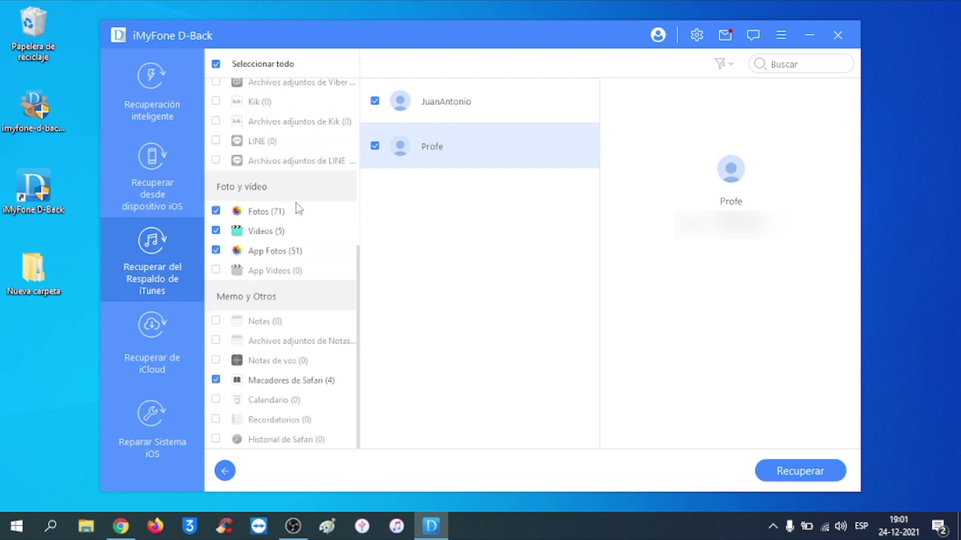
{"action": "left_click", "coordinate": [271, 215]}
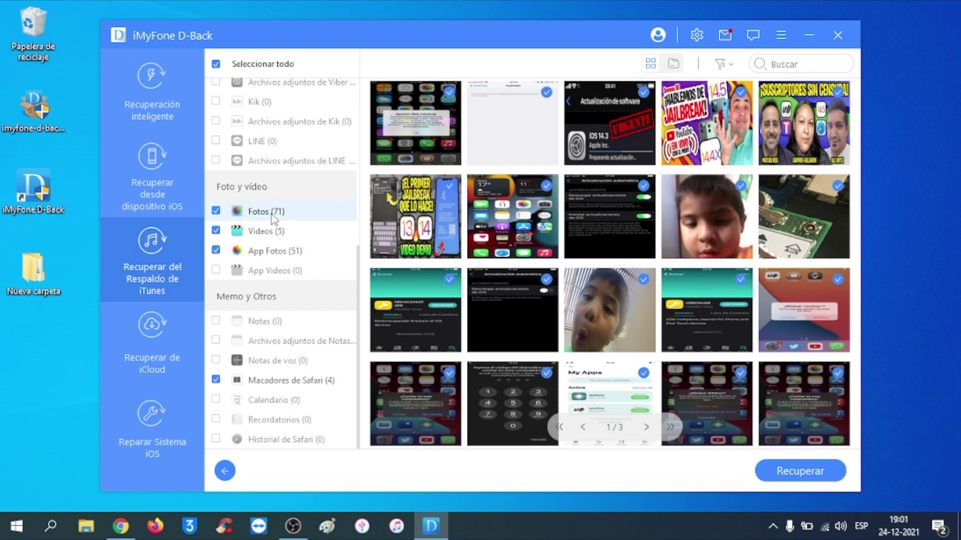
{"action": "left_click", "coordinate": [266, 231]}
{"action": "left_click", "coordinate": [273, 250]}
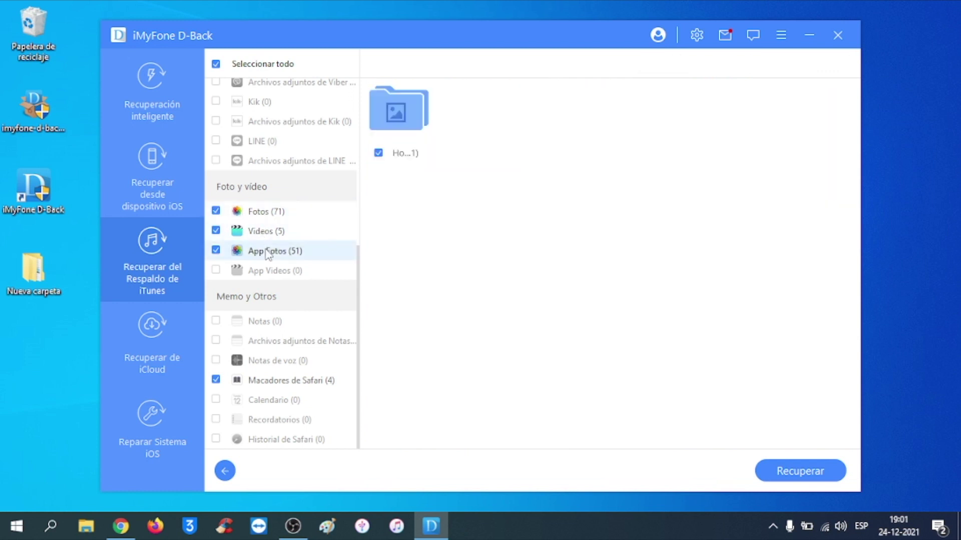
{"action": "double_click", "coordinate": [395, 114]}
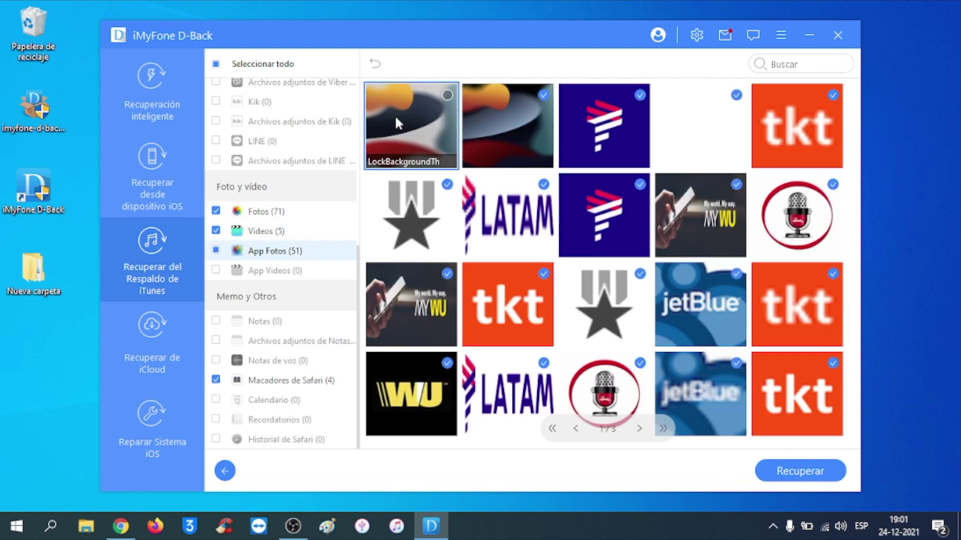
{"action": "left_click", "coordinate": [394, 114]}
{"action": "left_click", "coordinate": [256, 381]}
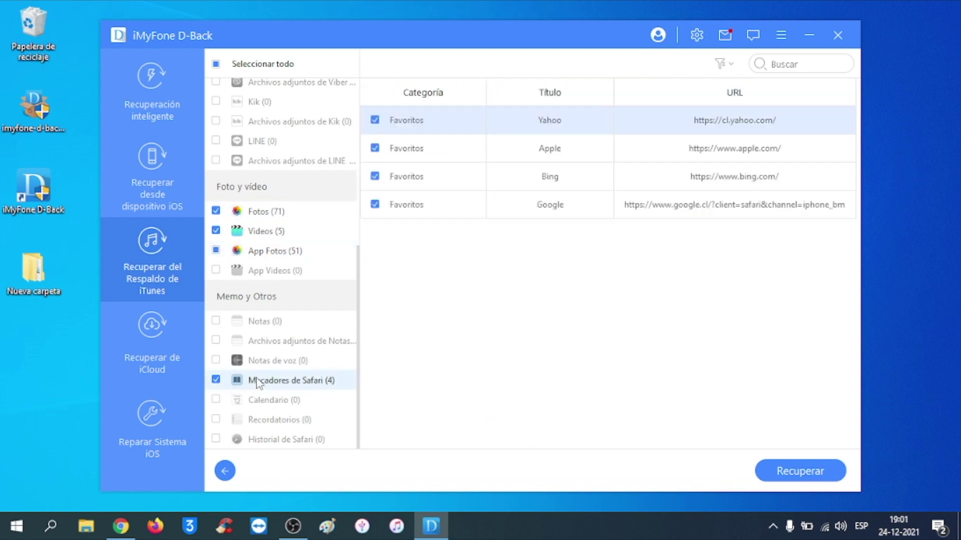
Step: Exclude the Safari bookmarks and app photos, and recover the remaining backup data into the iMyFone D-Back folder inside Nueva carpeta
{"action": "left_click", "coordinate": [215, 380]}
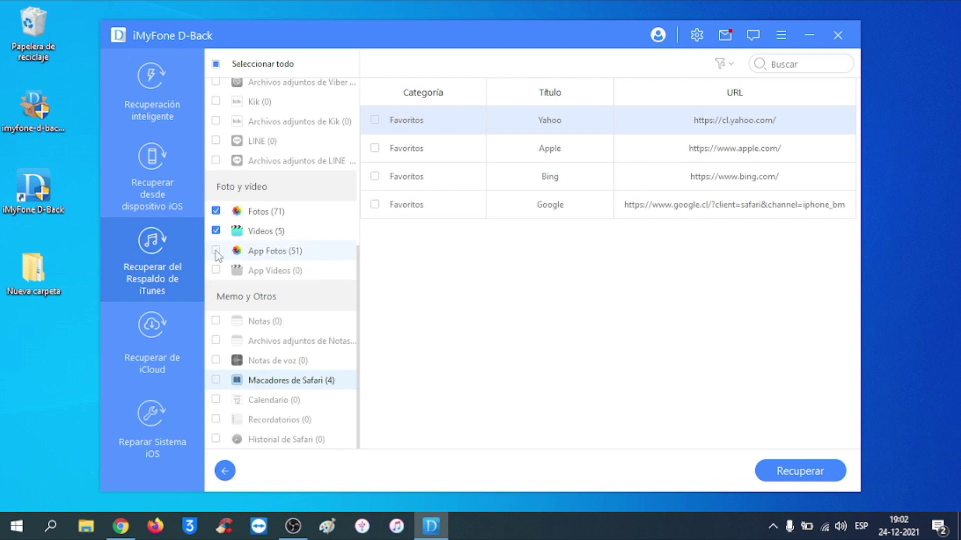
{"action": "left_click", "coordinate": [800, 468]}
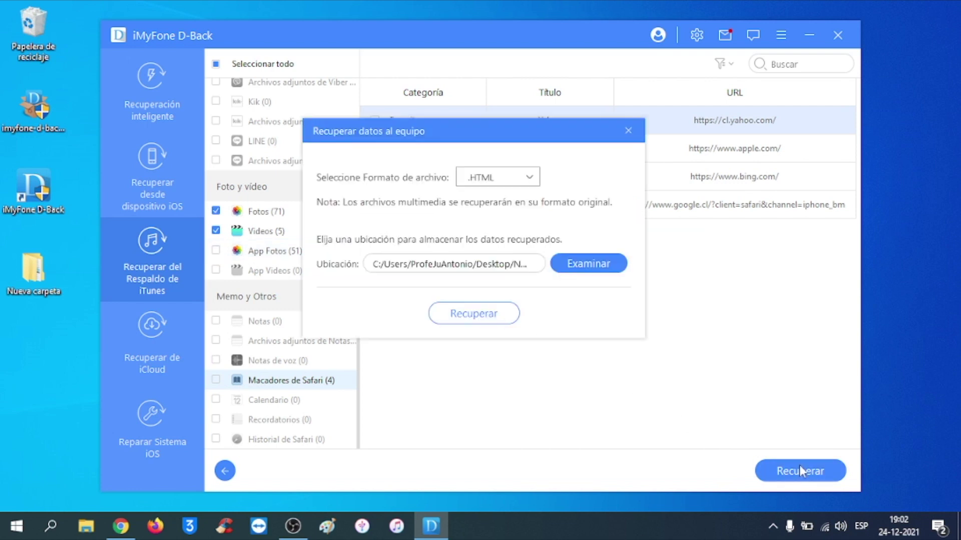
{"action": "left_click", "coordinate": [571, 270]}
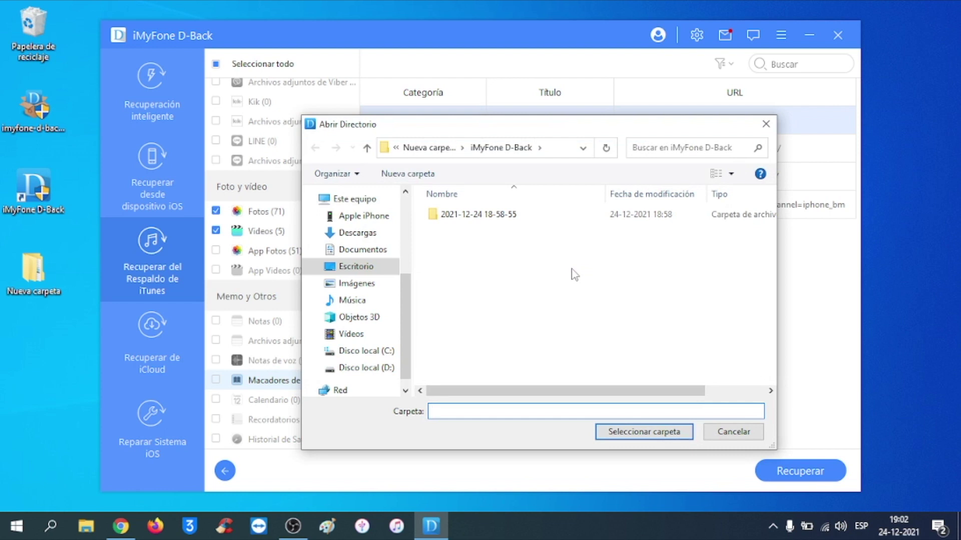
{"action": "left_click", "coordinate": [644, 431]}
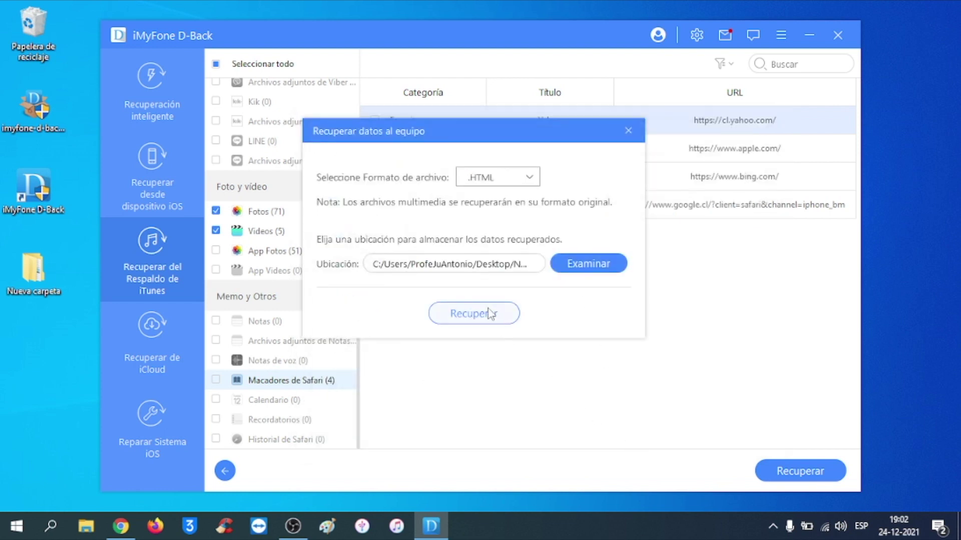
{"action": "left_click", "coordinate": [490, 314]}
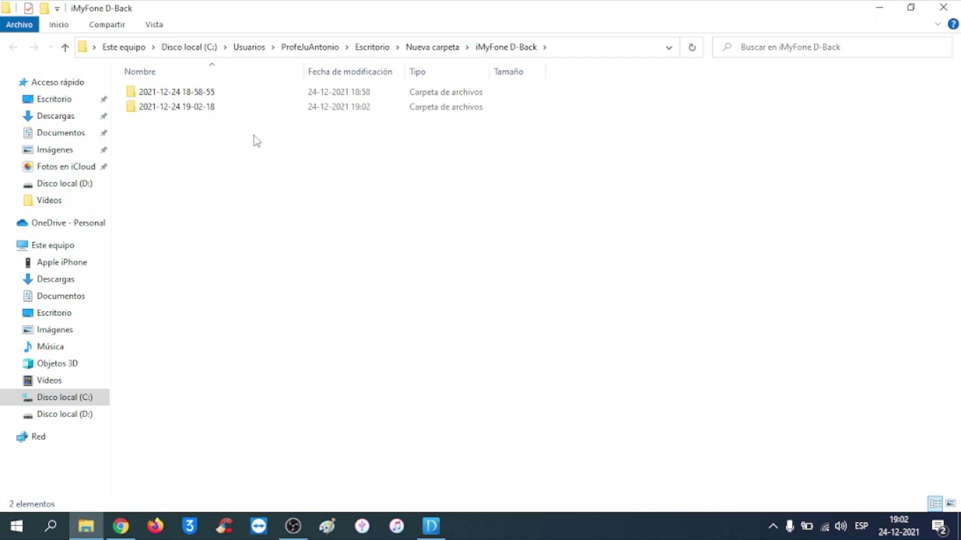
{"action": "double_click", "coordinate": [197, 106]}
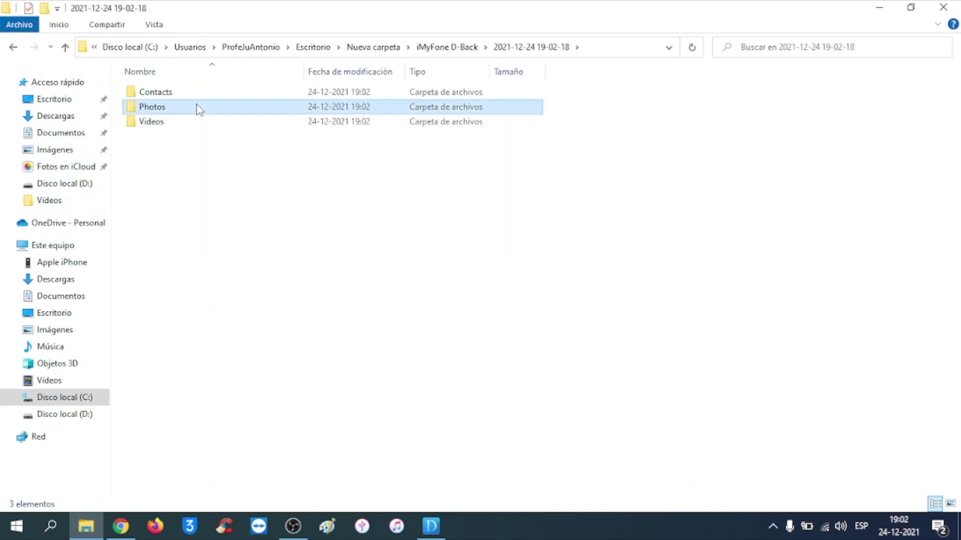
{"action": "double_click", "coordinate": [200, 108]}
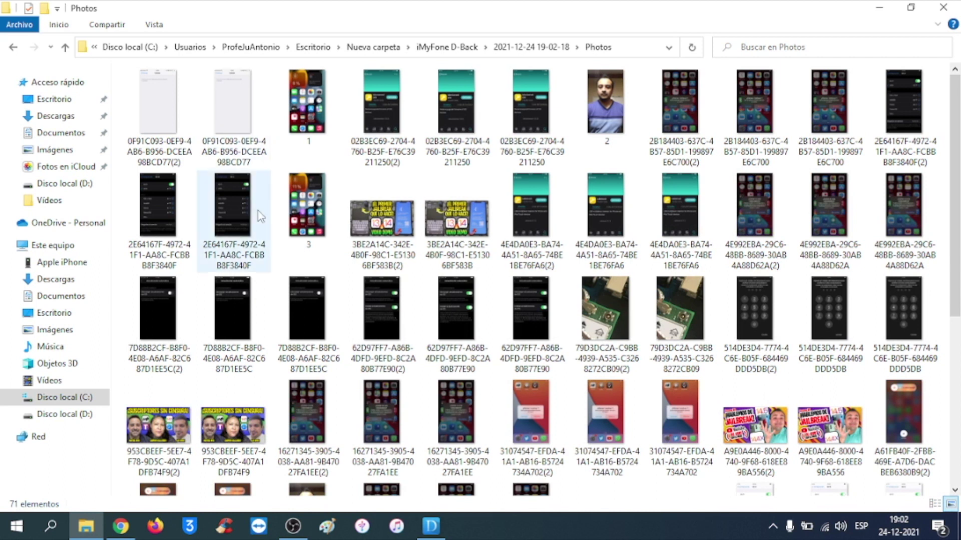
{"action": "scroll", "coordinate": [260, 216], "scroll_direction": "down", "scroll_amount": 5}
{"action": "key", "text": "alt+Left"}
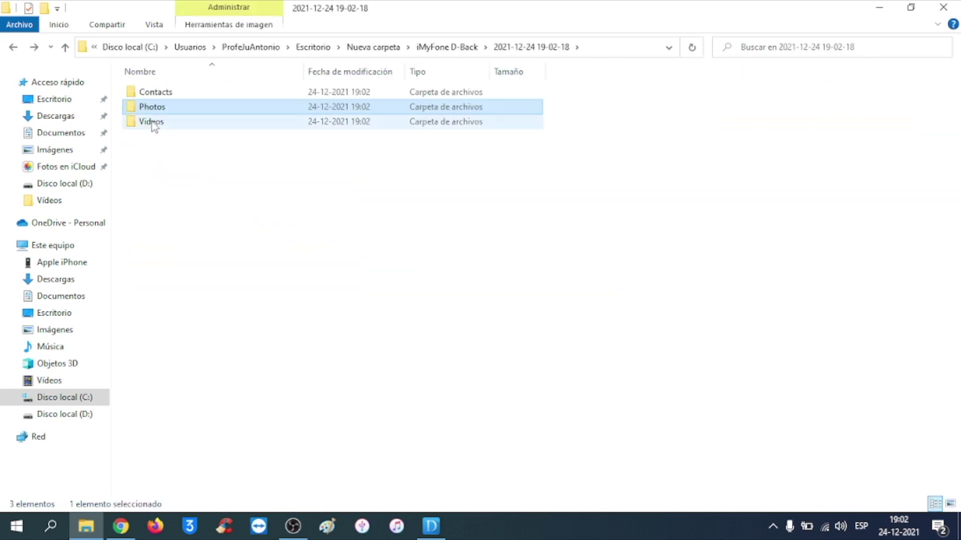
{"action": "double_click", "coordinate": [152, 121]}
{"action": "key", "text": "alt+Left"}
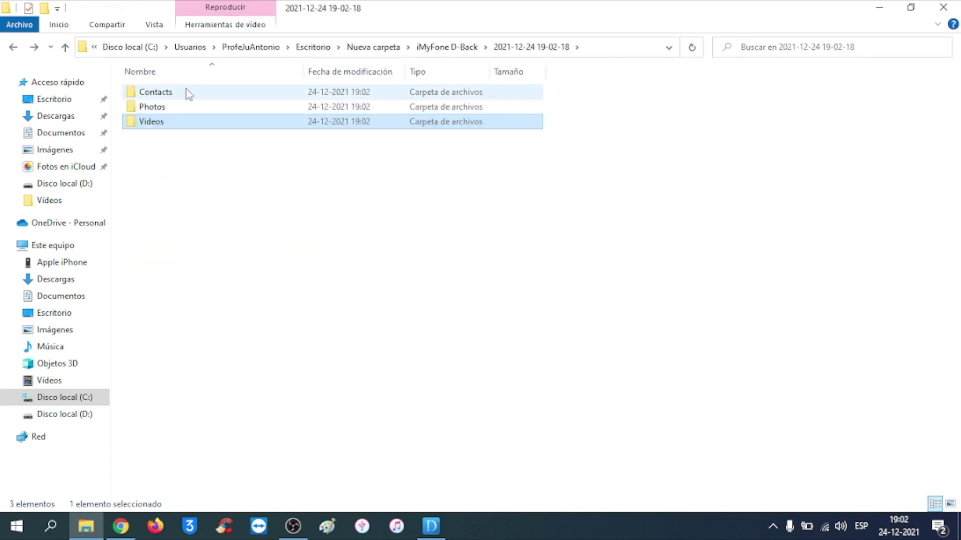
{"action": "double_click", "coordinate": [187, 93]}
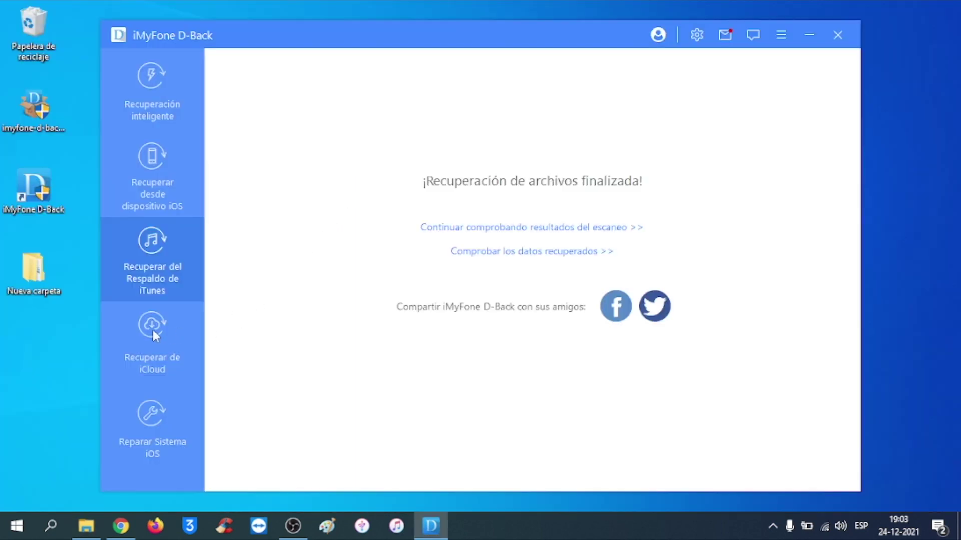
Step: Choose recovery from the iCloud account and scan it for contacts, photos, notes and iCloud Drive data
{"action": "left_click", "coordinate": [152, 330]}
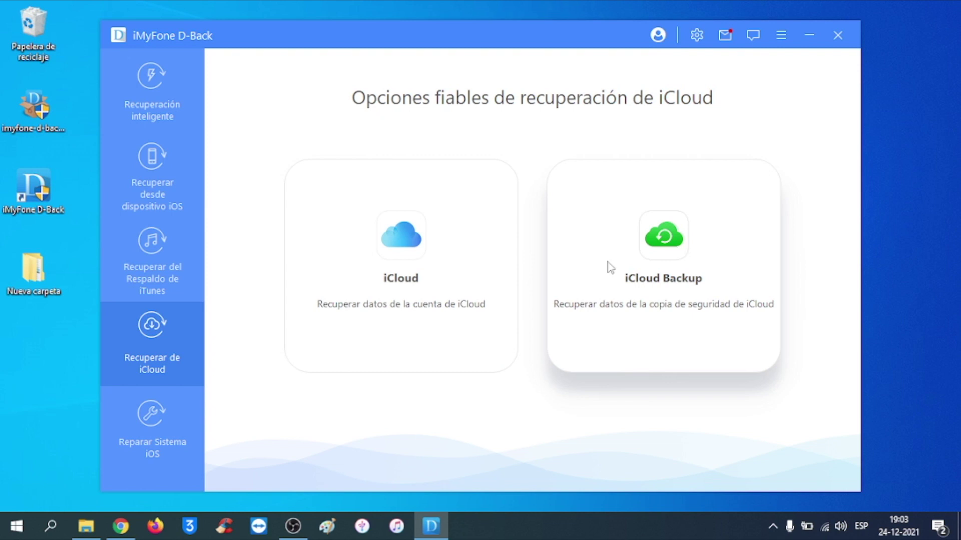
{"action": "left_click", "coordinate": [464, 271]}
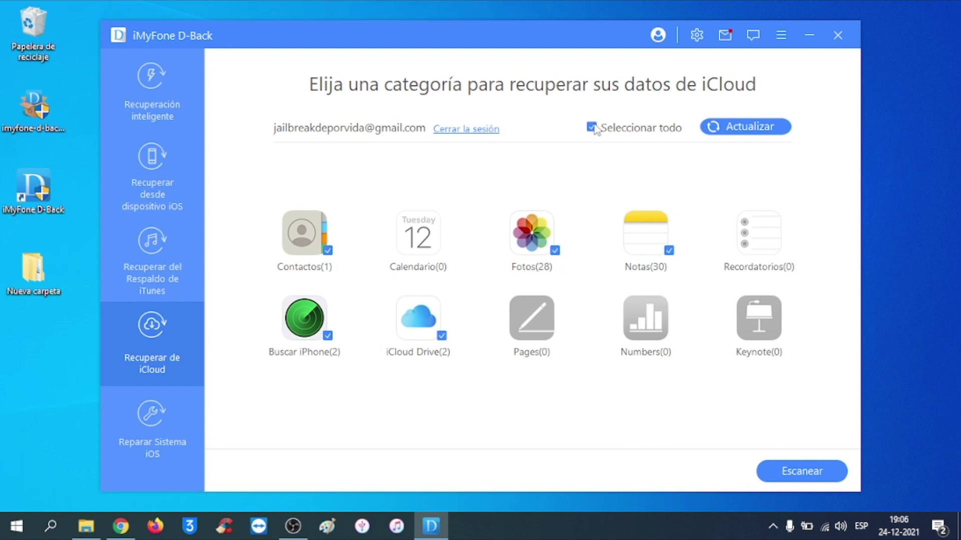
{"action": "left_click", "coordinate": [592, 127]}
{"action": "left_click", "coordinate": [555, 251]}
{"action": "left_click", "coordinate": [441, 336]}
{"action": "left_click", "coordinate": [790, 476]}
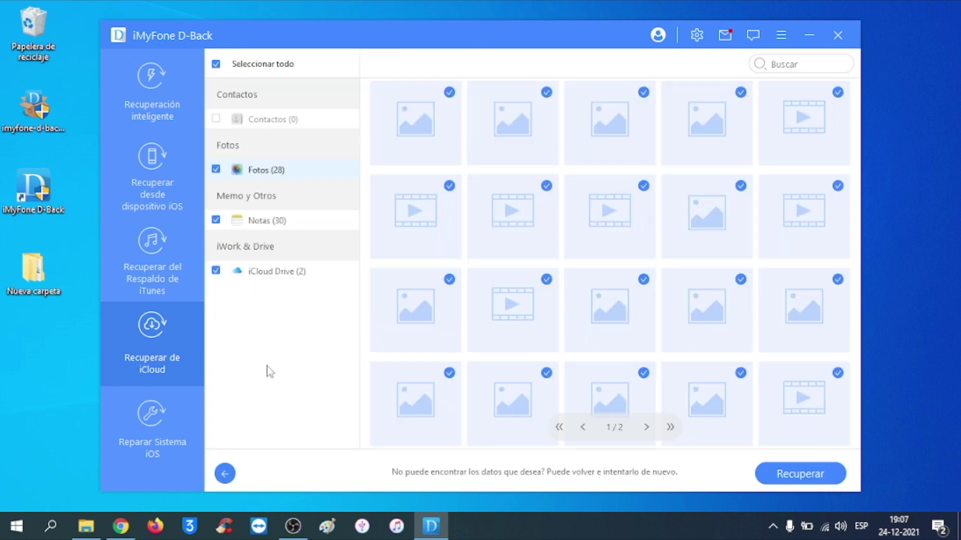
Step: Exclude the iCloud Drive files and recover the photos and notes in HTML format into the iMyFone D-Back folder inside Nueva carpeta
{"action": "left_click", "coordinate": [215, 270]}
{"action": "left_click", "coordinate": [785, 476]}
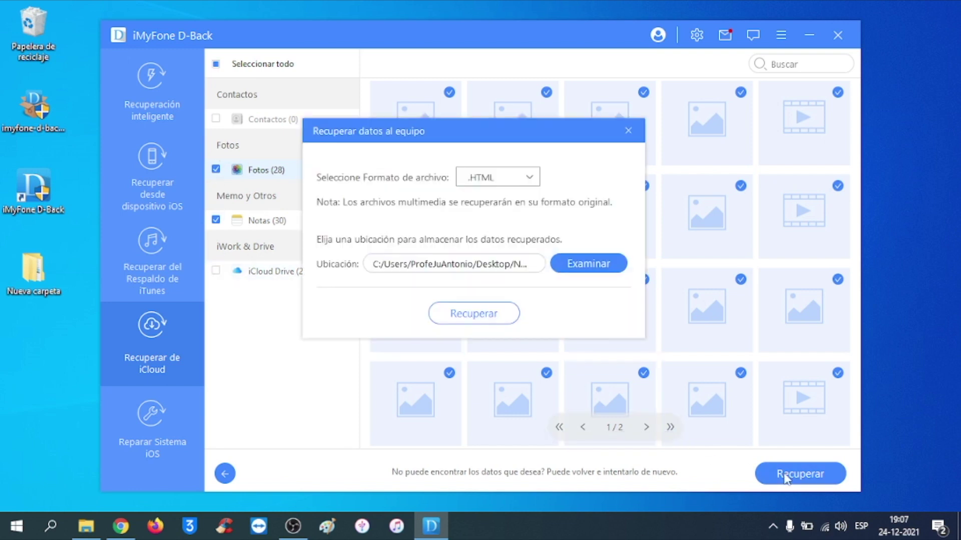
{"action": "left_click", "coordinate": [593, 263]}
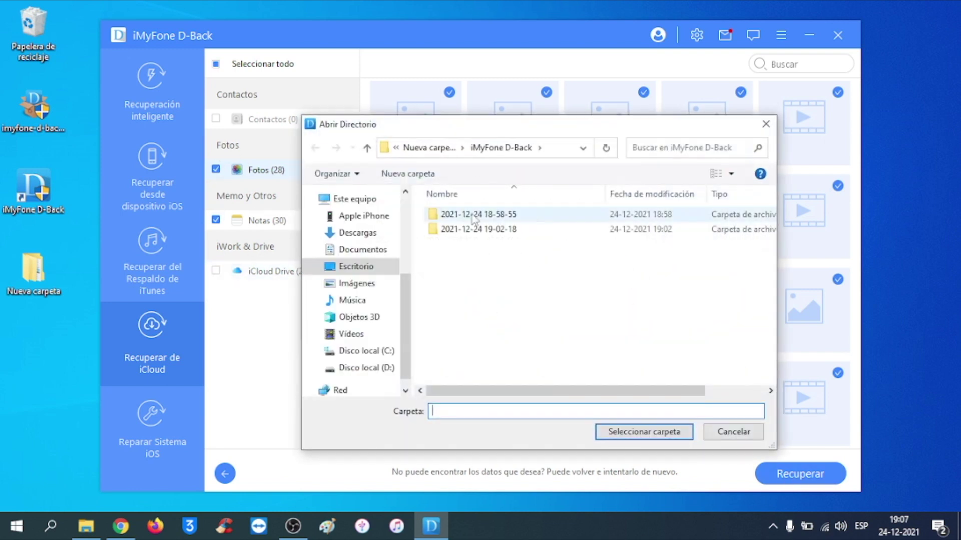
{"action": "left_click", "coordinate": [672, 437]}
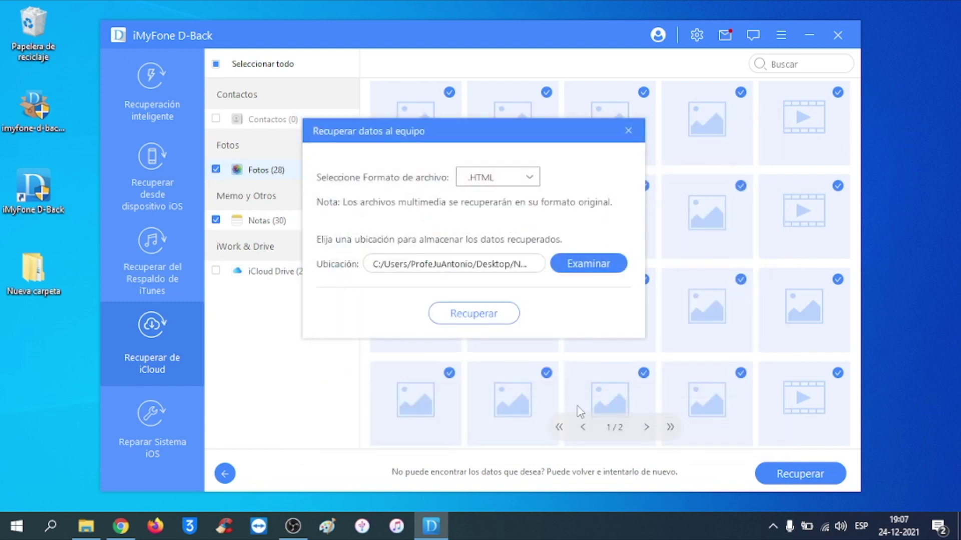
{"action": "left_click", "coordinate": [470, 313]}
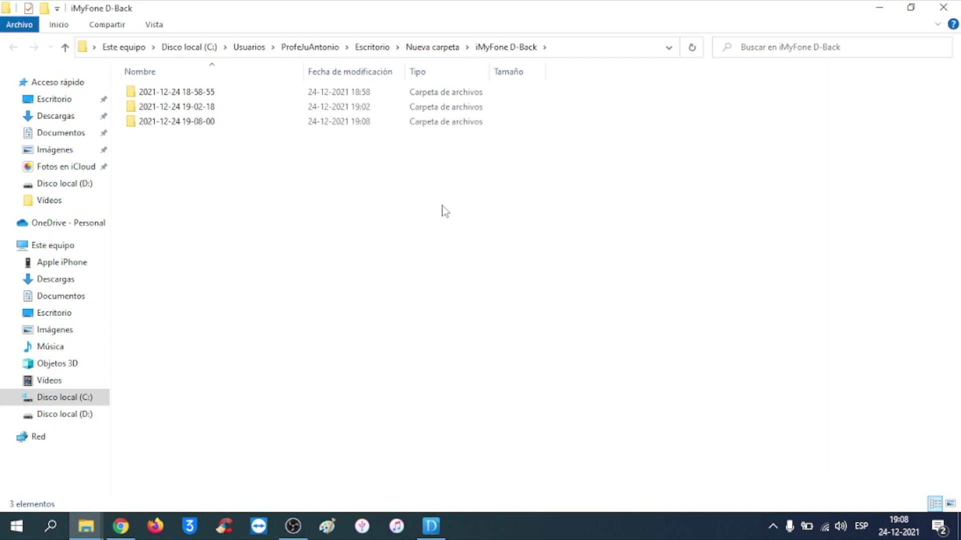
{"action": "double_click", "coordinate": [364, 122]}
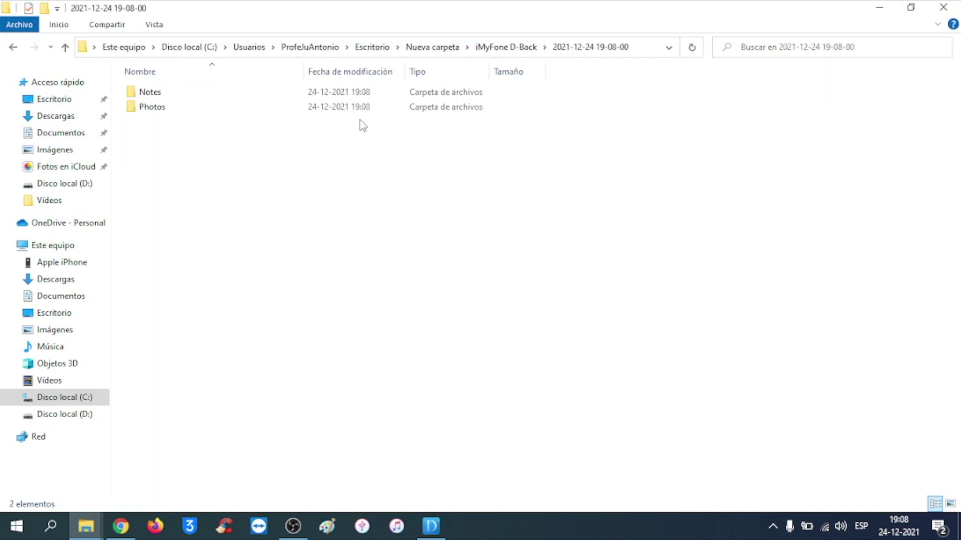
{"action": "double_click", "coordinate": [188, 93]}
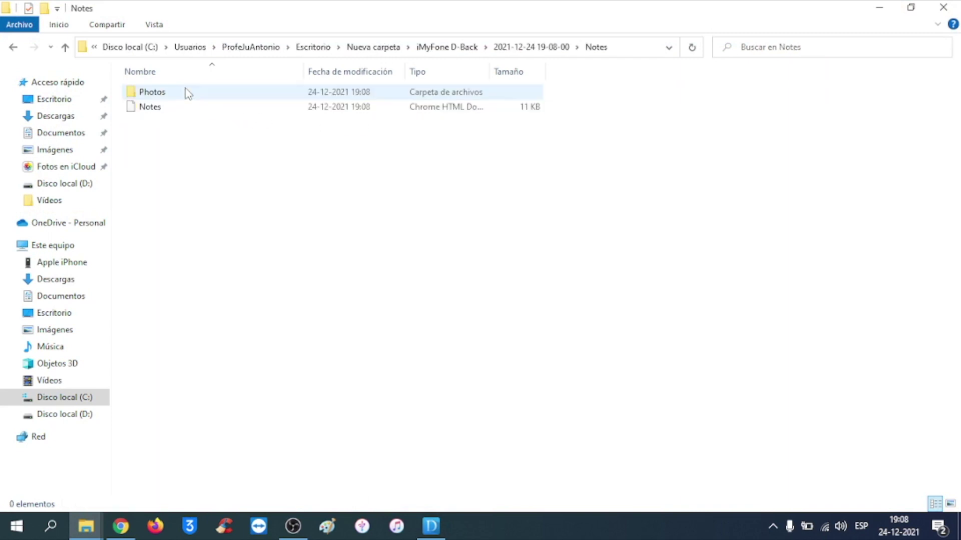
{"action": "double_click", "coordinate": [155, 112]}
{"action": "scroll", "coordinate": [56, 167], "scroll_direction": "down", "scroll_amount": 10}
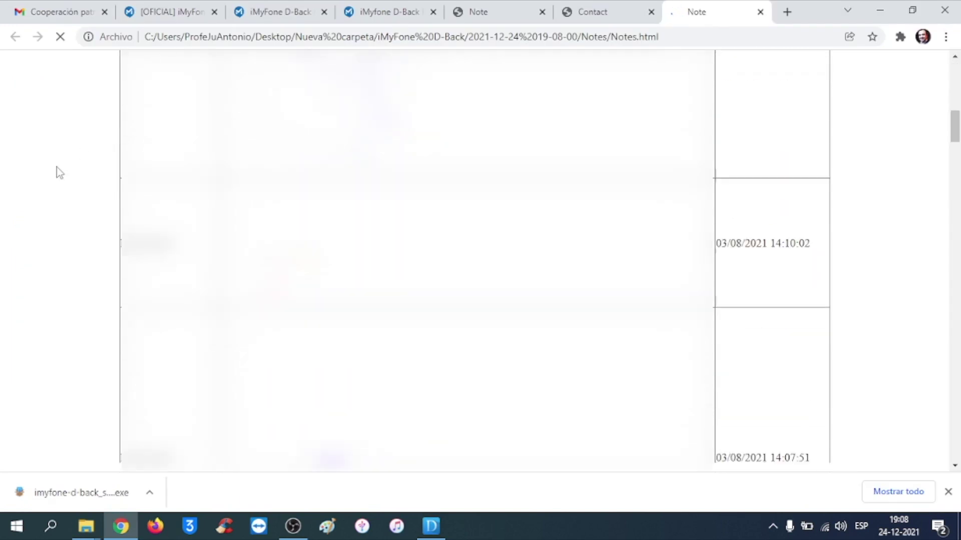
{"action": "scroll", "coordinate": [56, 167], "scroll_direction": "down", "scroll_amount": 10}
{"action": "scroll", "coordinate": [56, 167], "scroll_direction": "down", "scroll_amount": 12}
{"action": "scroll", "coordinate": [56, 167], "scroll_direction": "down", "scroll_amount": 3}
{"action": "key", "text": "alt+Tab"}
{"action": "key", "text": "BackSpace"}
{"action": "left_click", "coordinate": [181, 109]}
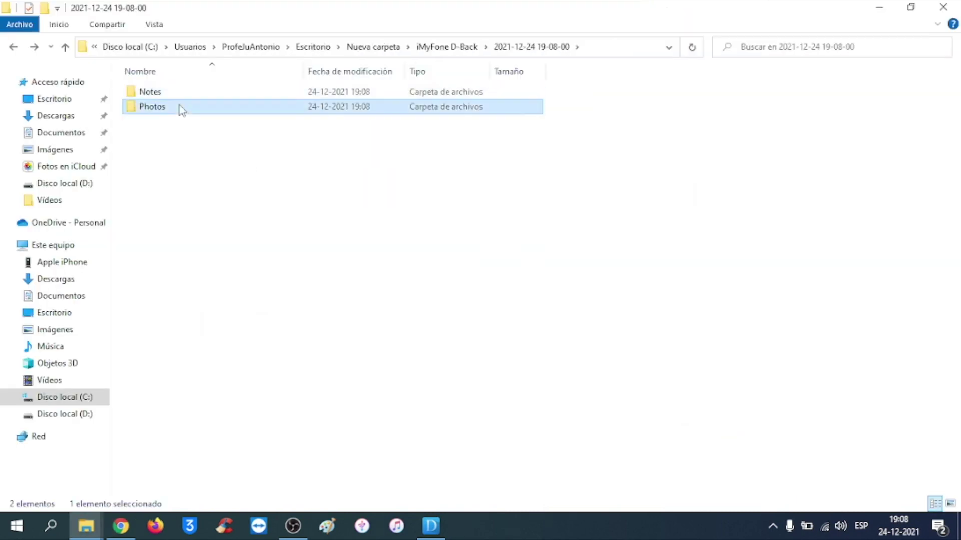
{"action": "double_click", "coordinate": [181, 108]}
{"action": "double_click", "coordinate": [180, 92]}
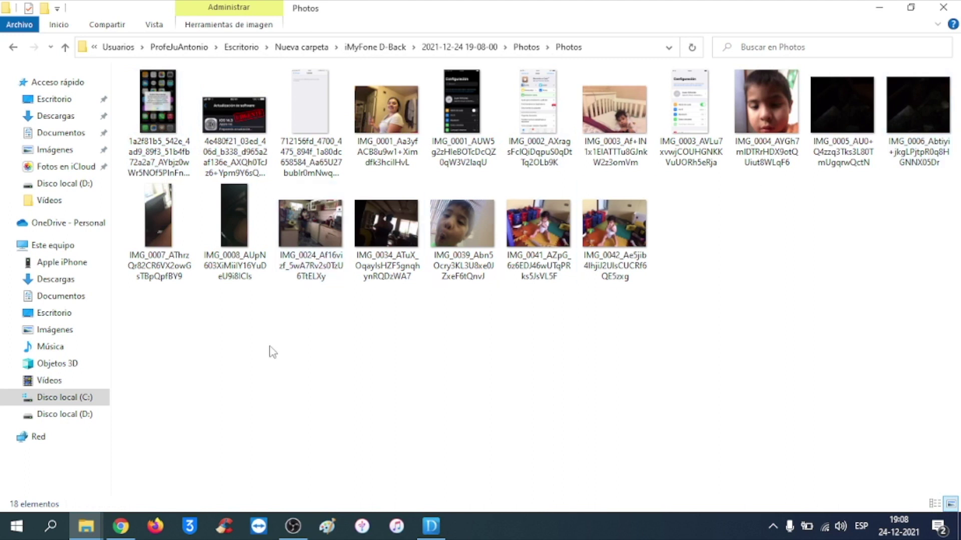
{"action": "key", "text": "BackSpace"}
{"action": "key", "text": "Down"}
{"action": "key", "text": "Return"}
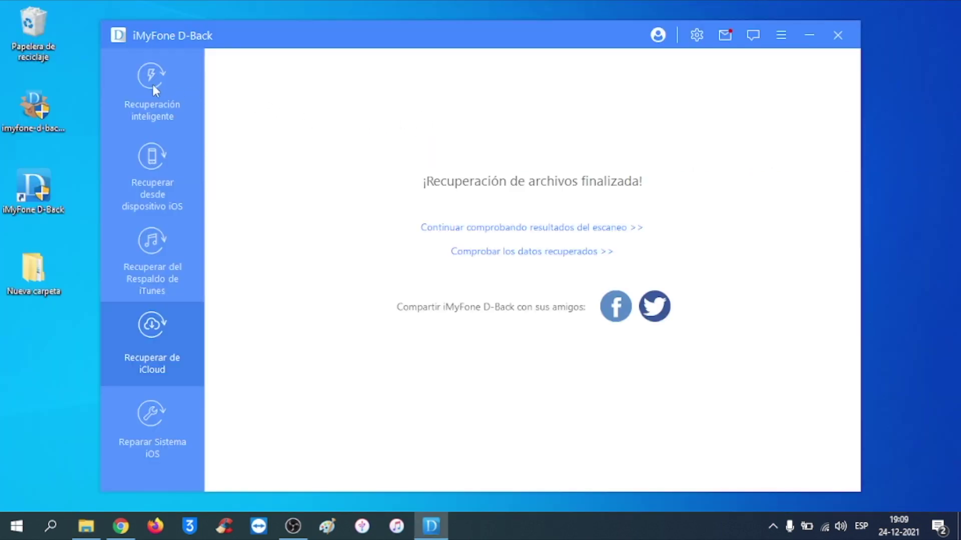
{"action": "left_click", "coordinate": [153, 89]}
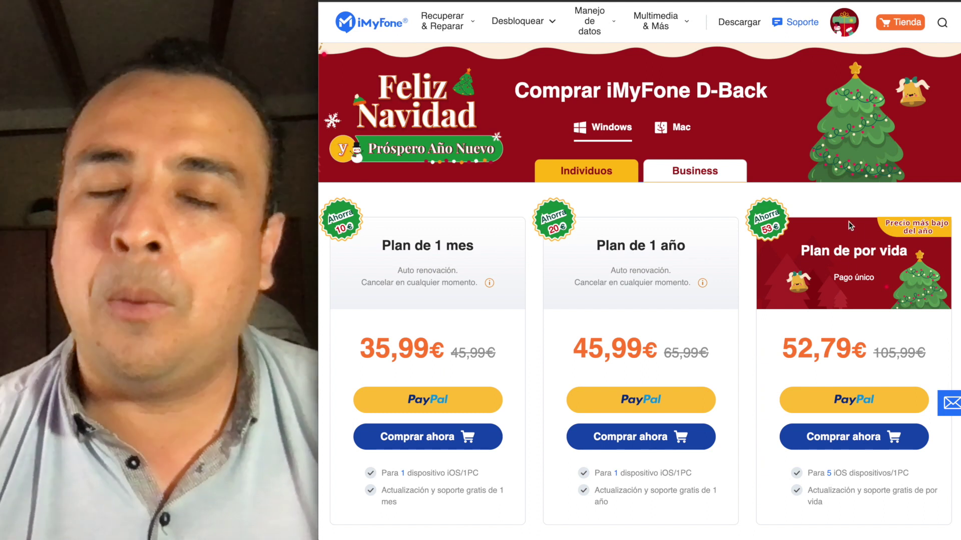
Step: Examine the iMyFone D-Back purchase plans and the Christmas offers on other iMyFone products
{"action": "scroll", "coordinate": [849, 225], "scroll_direction": "down", "scroll_amount": 10}
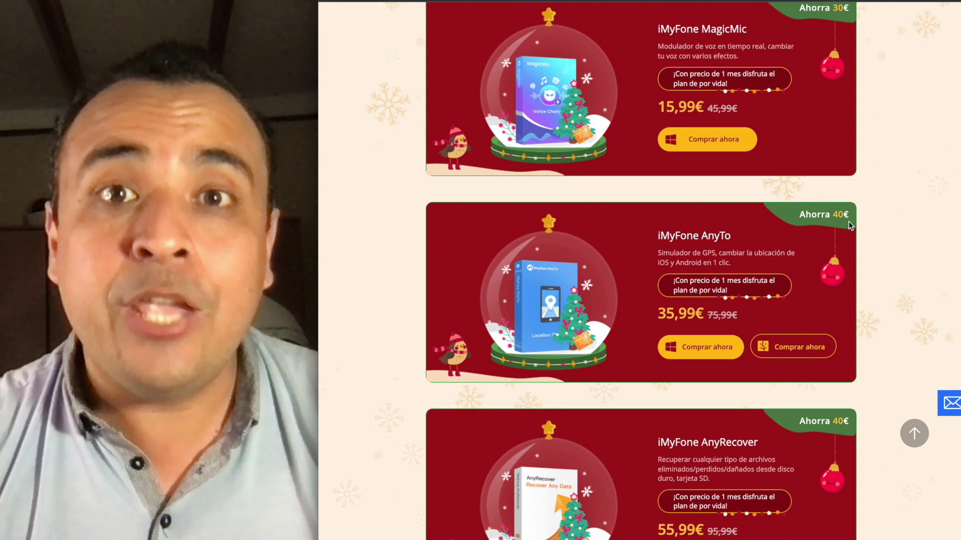
{"action": "scroll", "coordinate": [848, 221], "scroll_direction": "down", "scroll_amount": 10}
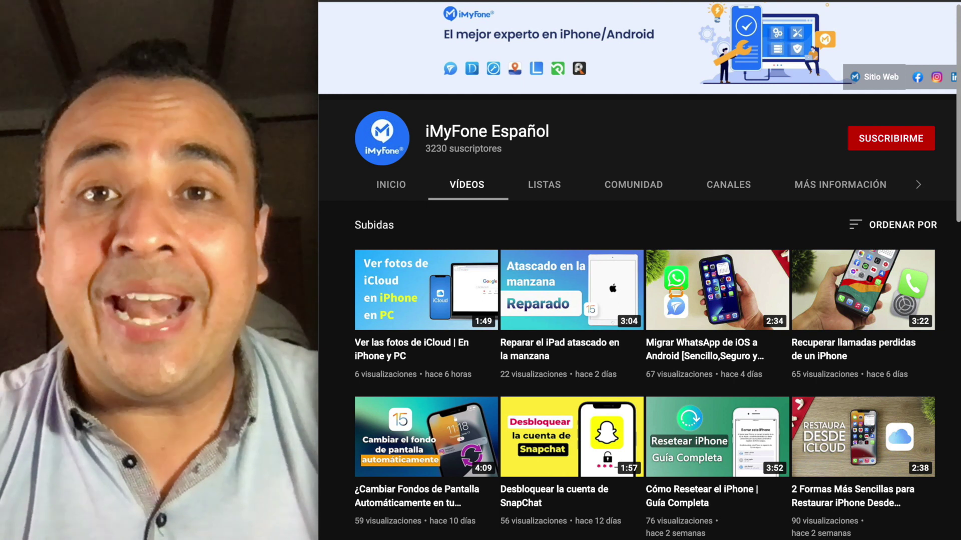
Step: Subscribe to the iMyFone Español channel on YouTube and set its notifications to Todas
{"action": "left_click", "coordinate": [849, 138]}
{"action": "left_click", "coordinate": [922, 145]}
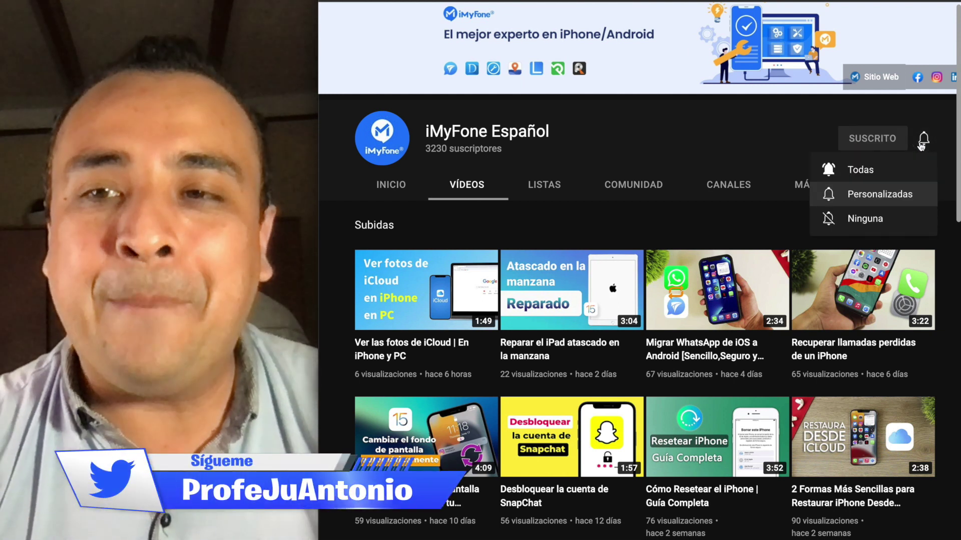
{"action": "left_click", "coordinate": [860, 170]}
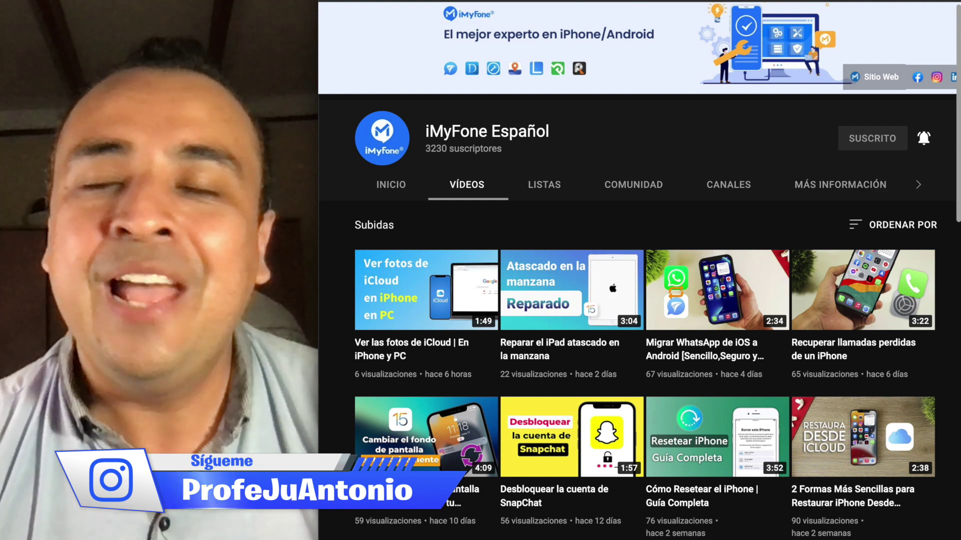